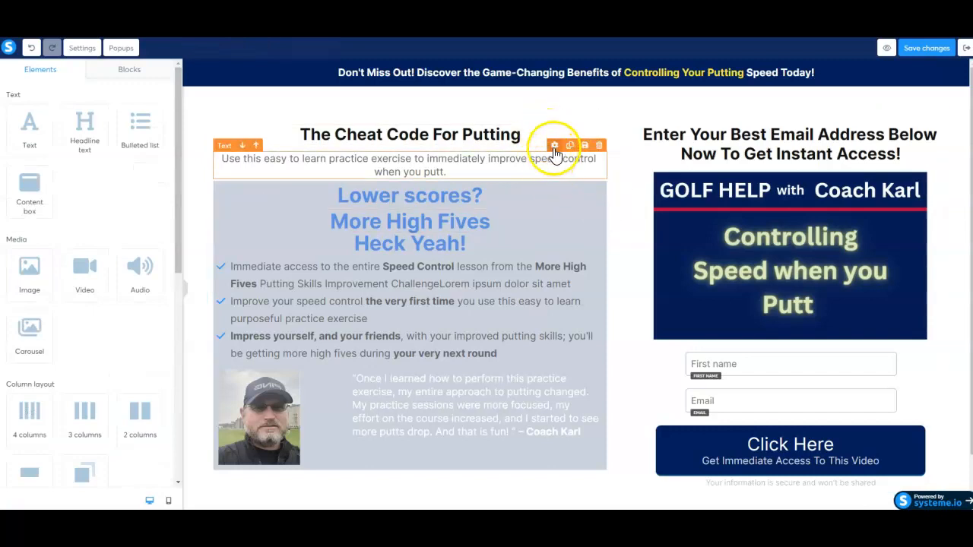
Set the bottom margin of the intro text below the headline "The Cheat Code For Putting" to -5.
{"action": "left_click", "coordinate": [553, 154]}
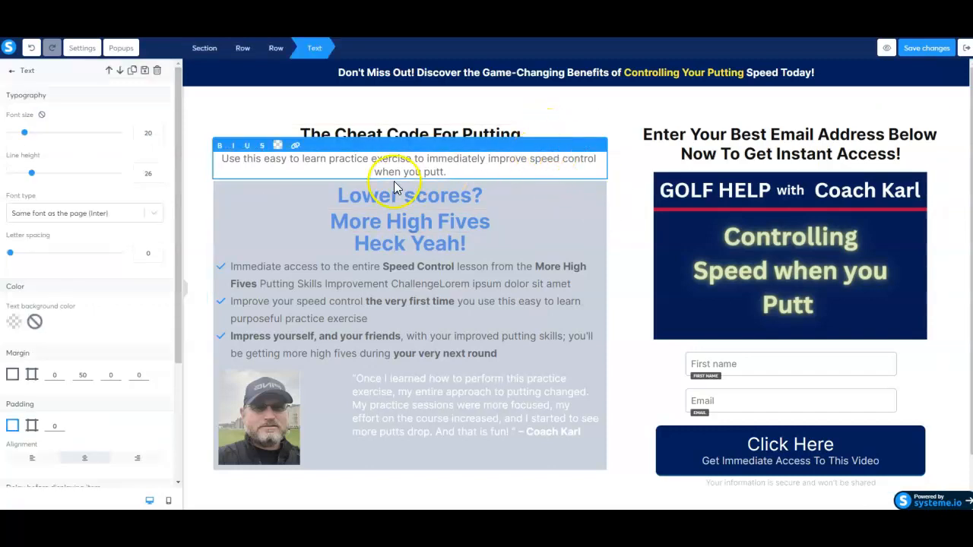
{"action": "scroll", "coordinate": [135, 263], "scroll_direction": "down", "scroll_amount": 3}
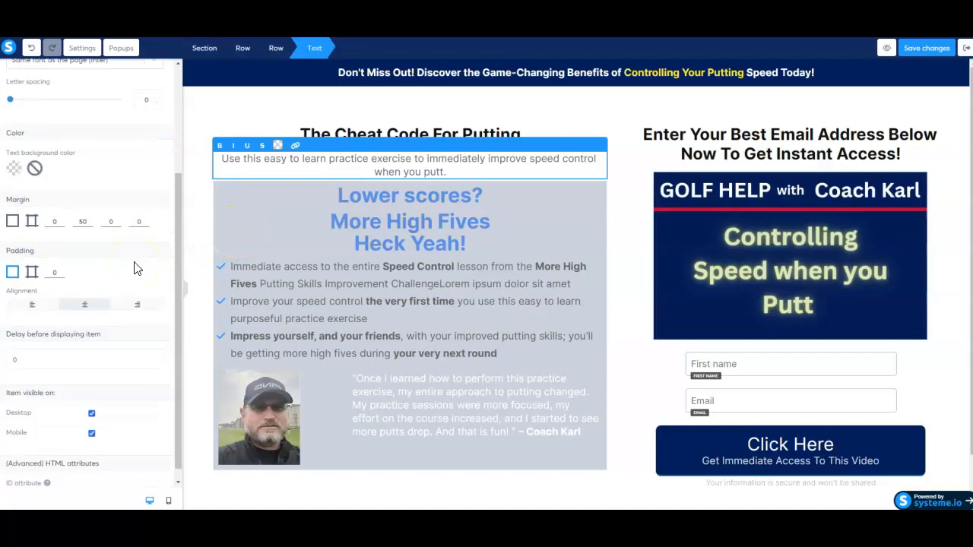
{"action": "scroll", "coordinate": [134, 267], "scroll_direction": "up", "scroll_amount": 1}
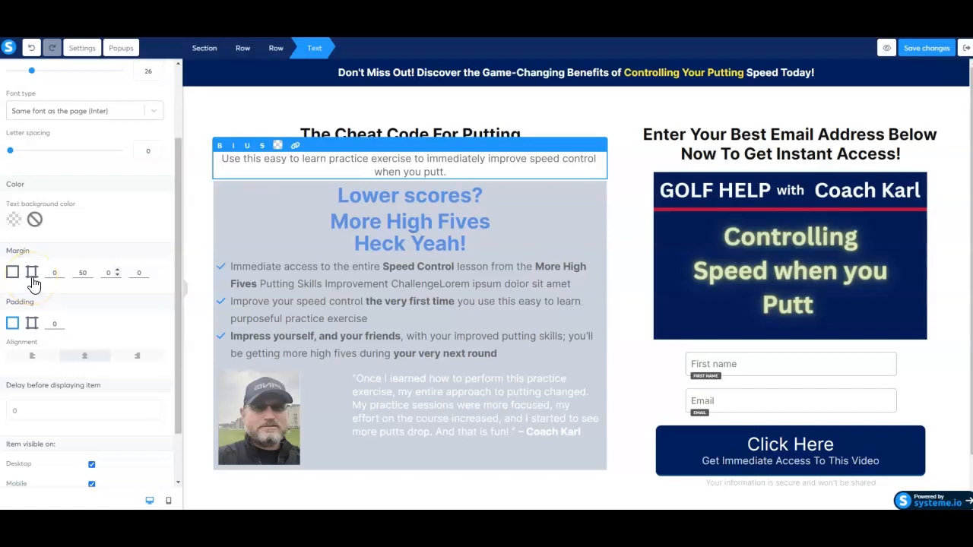
{"action": "left_click", "coordinate": [117, 275]}
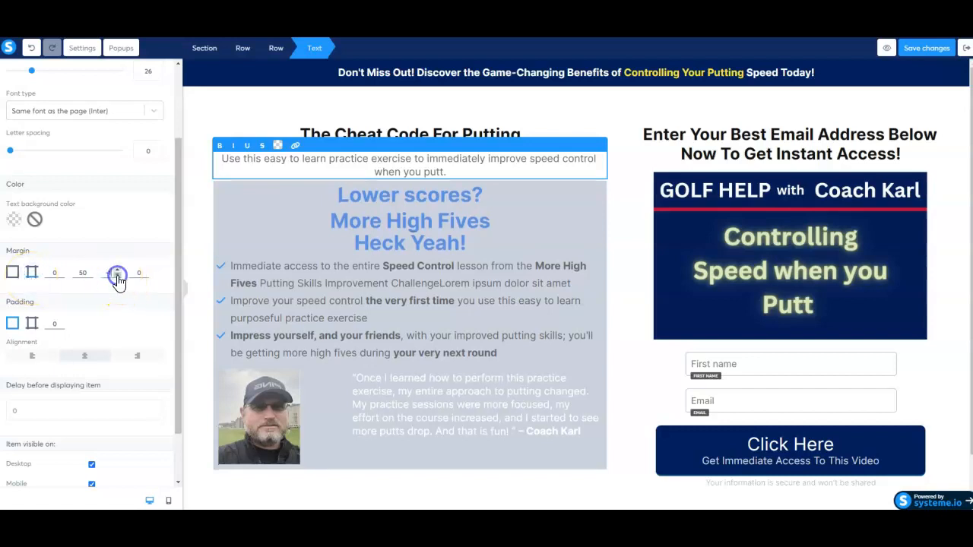
{"action": "left_click", "coordinate": [117, 276]}
{"action": "left_click", "coordinate": [117, 277]}
{"action": "left_click", "coordinate": [117, 276]}
{"action": "left_click", "coordinate": [117, 277]}
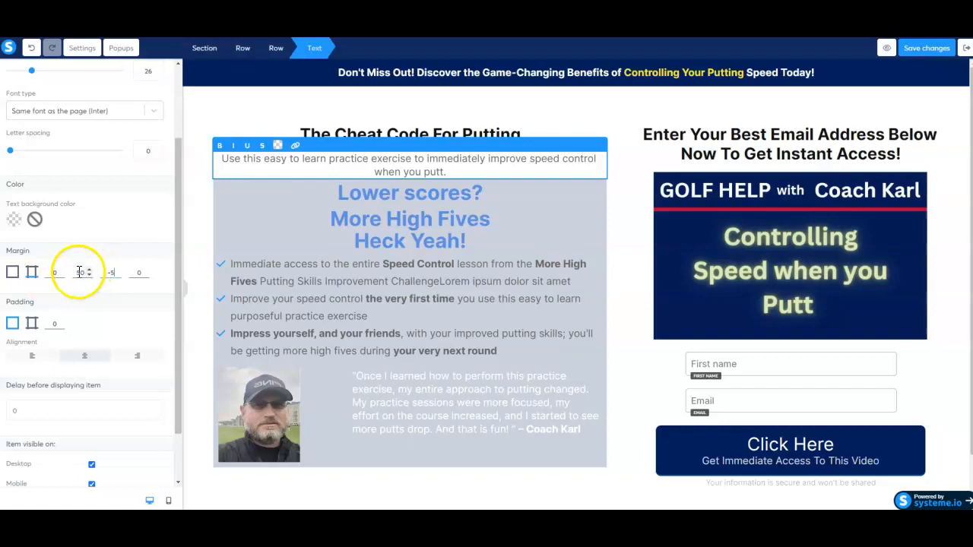
Give the intro text the dark blue 00205B background colour at 20% opacity.
{"action": "left_click", "coordinate": [13, 222]}
{"action": "left_click", "coordinate": [65, 353]}
{"action": "left_click", "coordinate": [278, 205]}
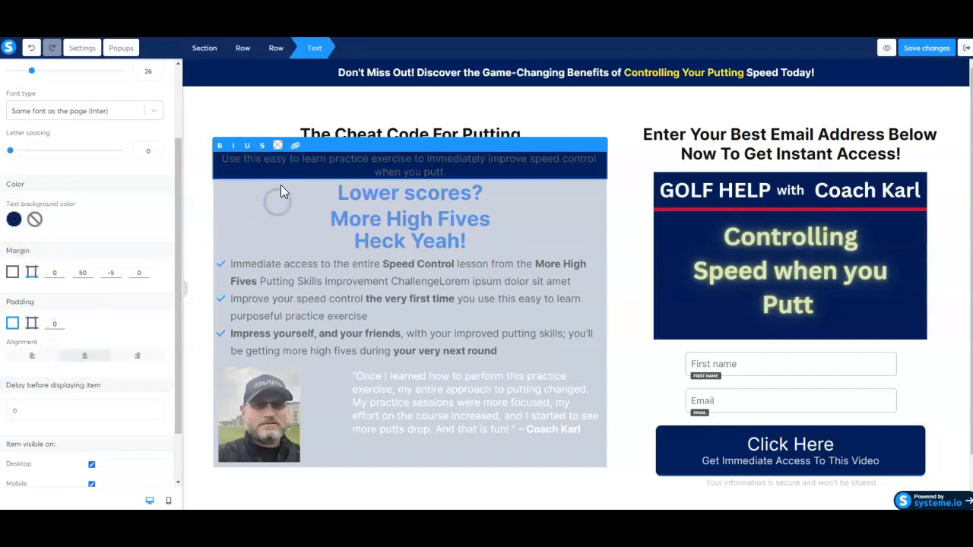
{"action": "left_click", "coordinate": [14, 220]}
{"action": "left_click", "coordinate": [156, 275]}
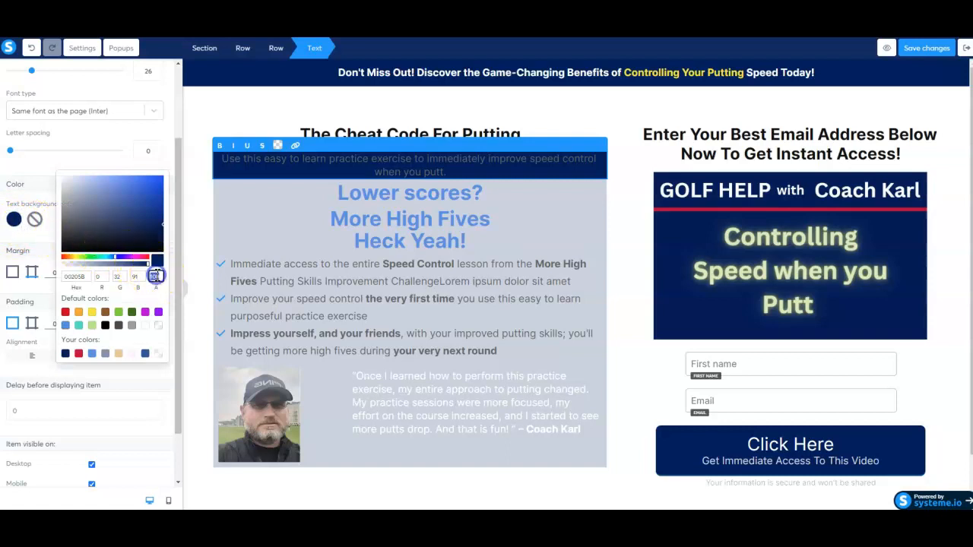
{"action": "type", "text": "20"}
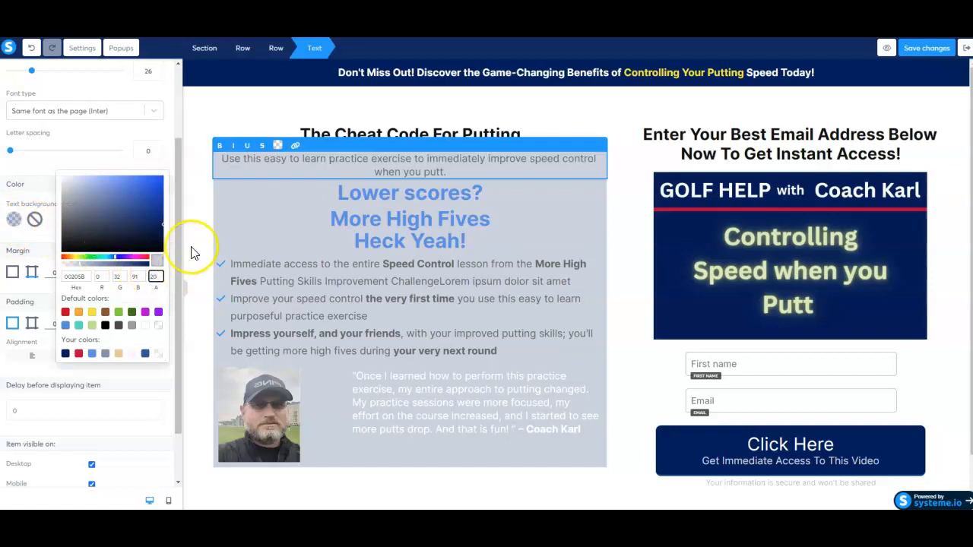
{"action": "left_click", "coordinate": [249, 212]}
{"action": "left_click", "coordinate": [257, 119]}
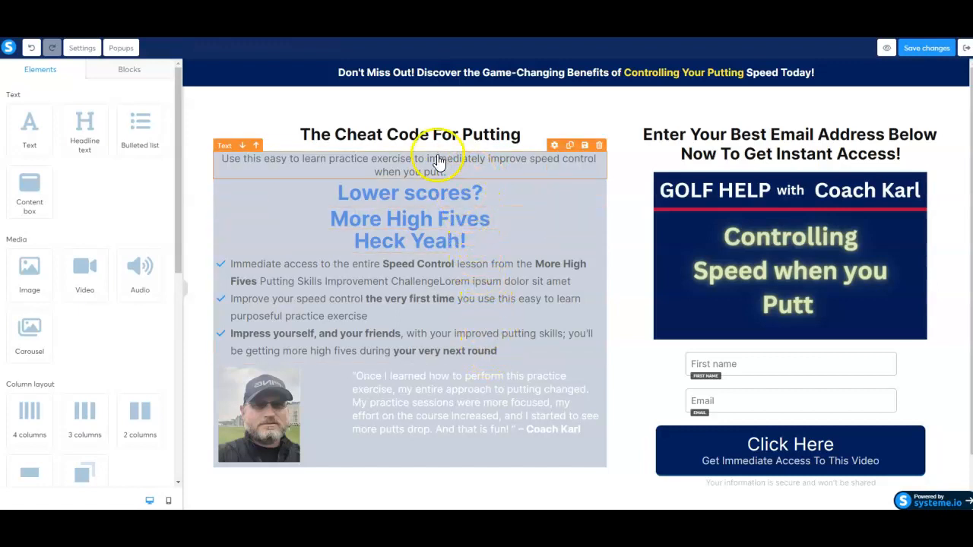
Set the top padding of the "More High Fives" text to 15.
{"action": "left_click", "coordinate": [423, 220]}
{"action": "left_click", "coordinate": [534, 217]}
{"action": "left_click", "coordinate": [552, 263]}
{"action": "left_click", "coordinate": [553, 202]}
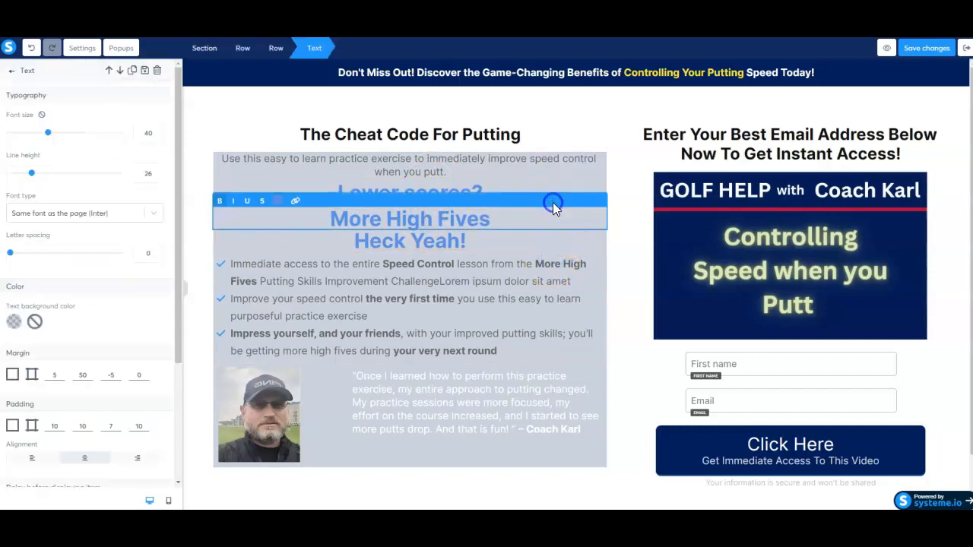
{"action": "scroll", "coordinate": [114, 311], "scroll_direction": "down", "scroll_amount": 2}
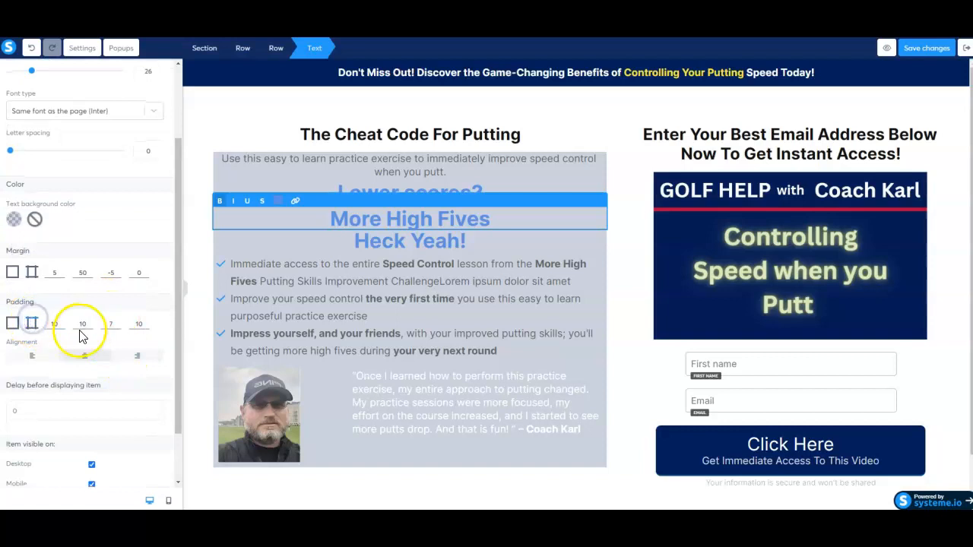
{"action": "left_click", "coordinate": [63, 323]}
{"action": "left_click", "coordinate": [63, 323]}
{"action": "left_click", "coordinate": [63, 323]}
{"action": "left_click", "coordinate": [63, 323]}
{"action": "left_click", "coordinate": [63, 323]}
Set the bottom padding of the "More High Fives" text to 15.
{"action": "left_click", "coordinate": [32, 325]}
{"action": "left_click", "coordinate": [118, 323]}
{"action": "left_click", "coordinate": [117, 323]}
{"action": "left_click", "coordinate": [118, 323]}
{"action": "left_click", "coordinate": [118, 323]}
{"action": "left_click", "coordinate": [118, 323]}
{"action": "left_click", "coordinate": [118, 323]}
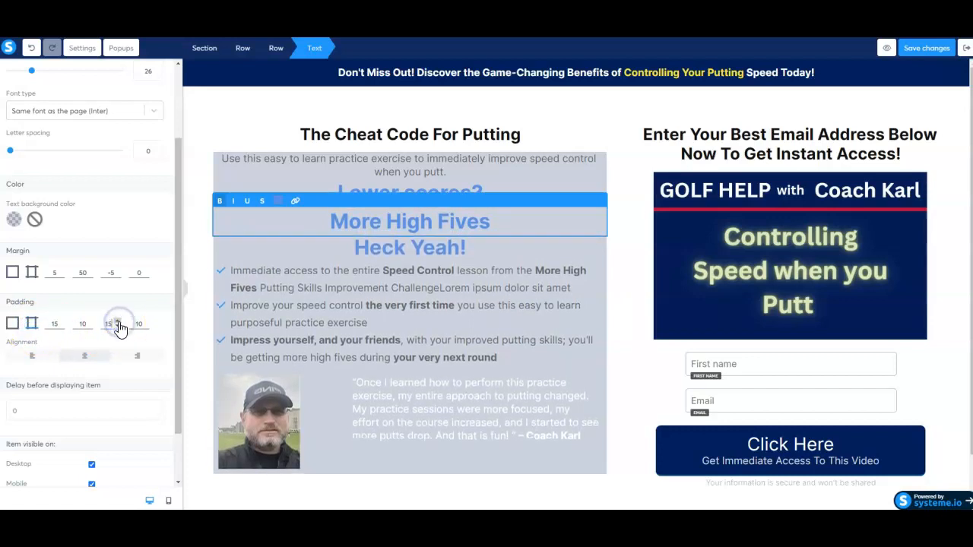
{"action": "left_click", "coordinate": [380, 247]}
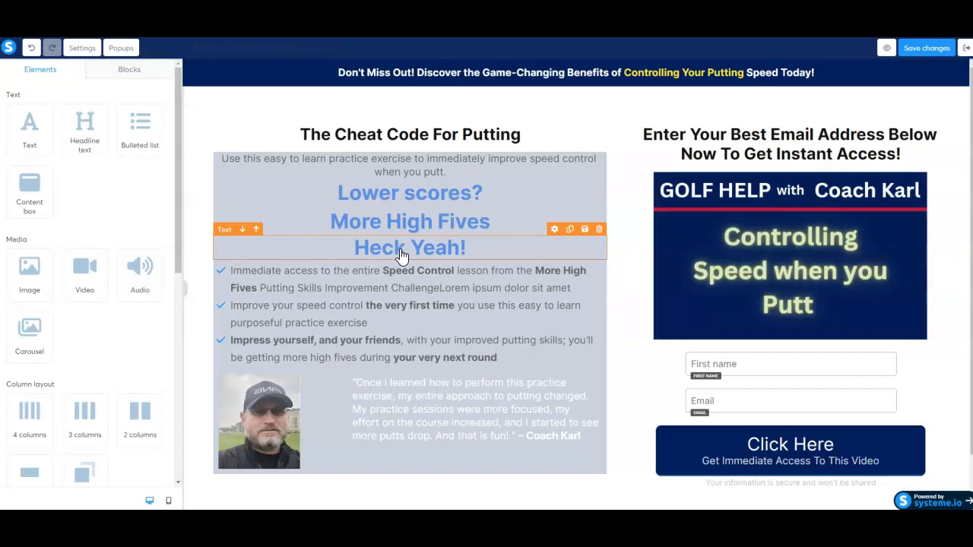
Set both the top and bottom padding of the "Heck Yeah!" text to 15, with each side adjusted individually.
{"action": "left_click", "coordinate": [402, 250]}
{"action": "left_click", "coordinate": [508, 276]}
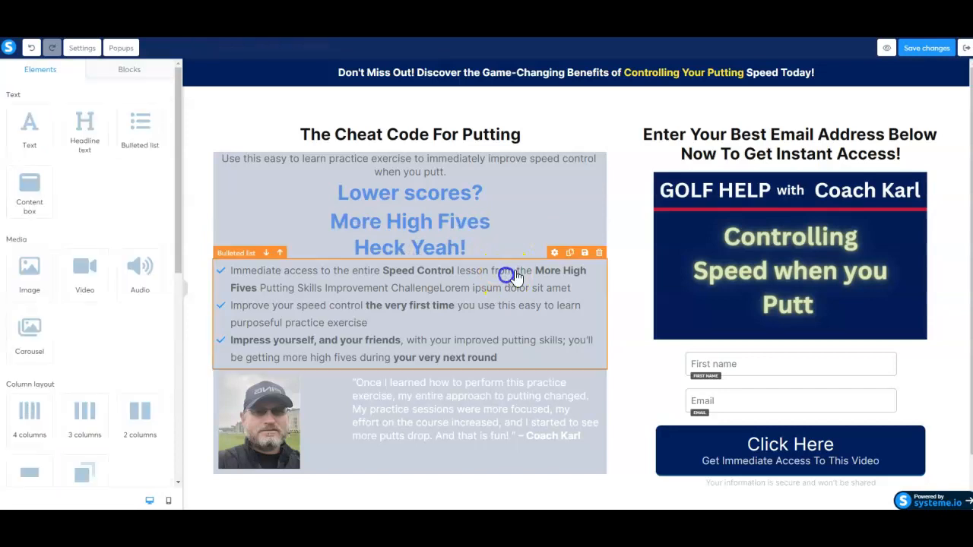
{"action": "left_click", "coordinate": [553, 229]}
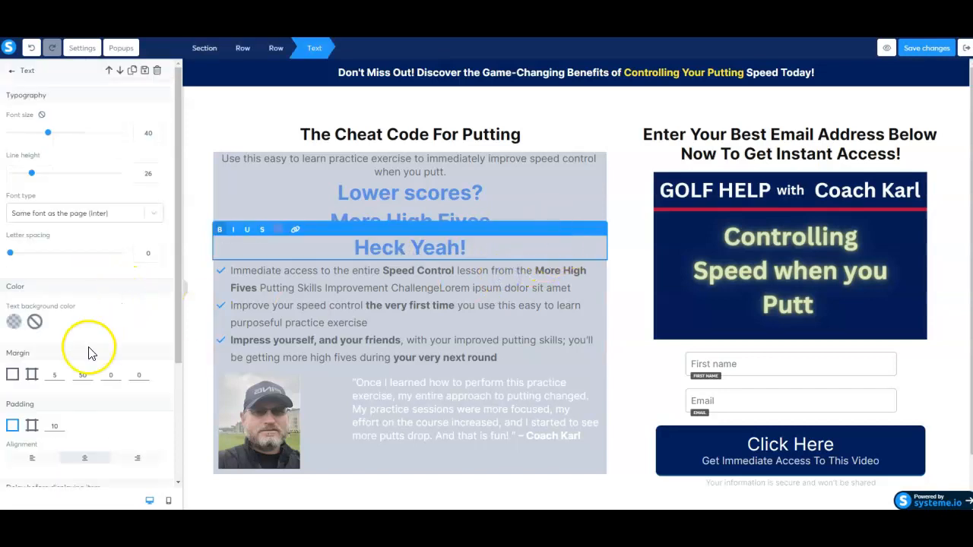
{"action": "left_click", "coordinate": [32, 427]}
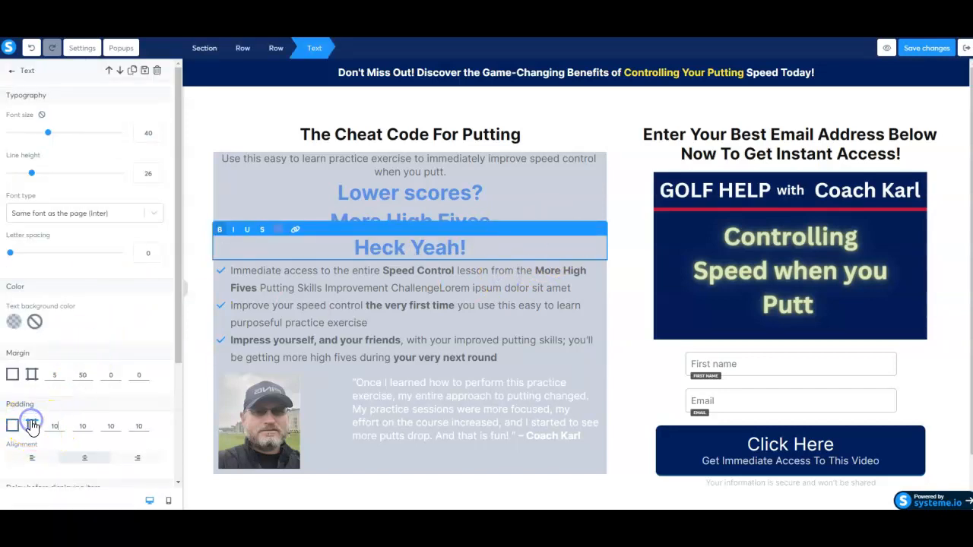
{"action": "left_click", "coordinate": [61, 426]}
{"action": "left_click", "coordinate": [63, 423]}
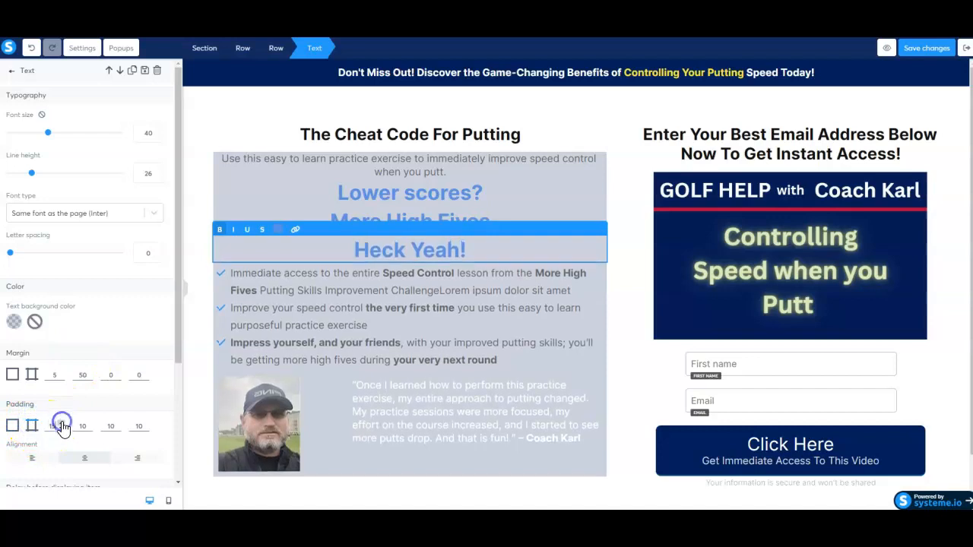
{"action": "left_click", "coordinate": [33, 431]}
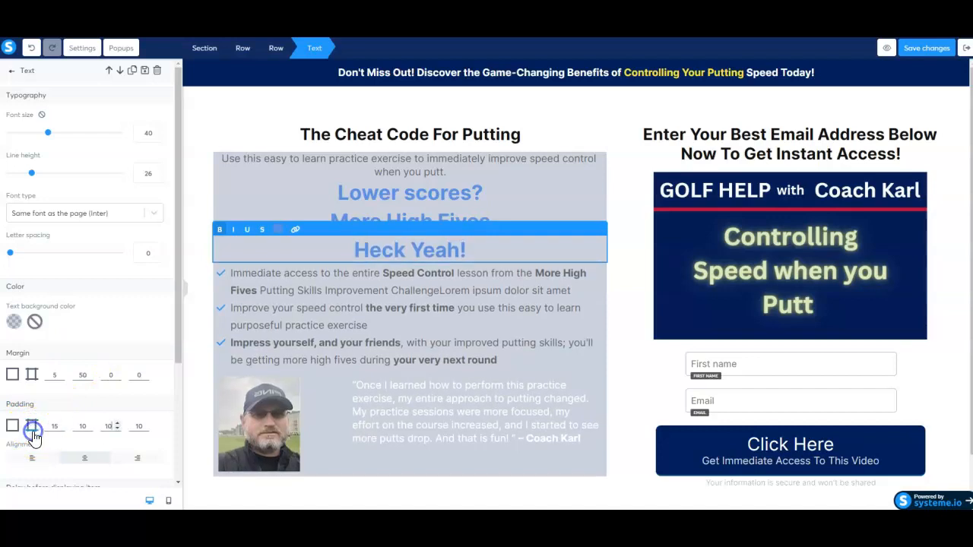
{"action": "left_click", "coordinate": [118, 423]}
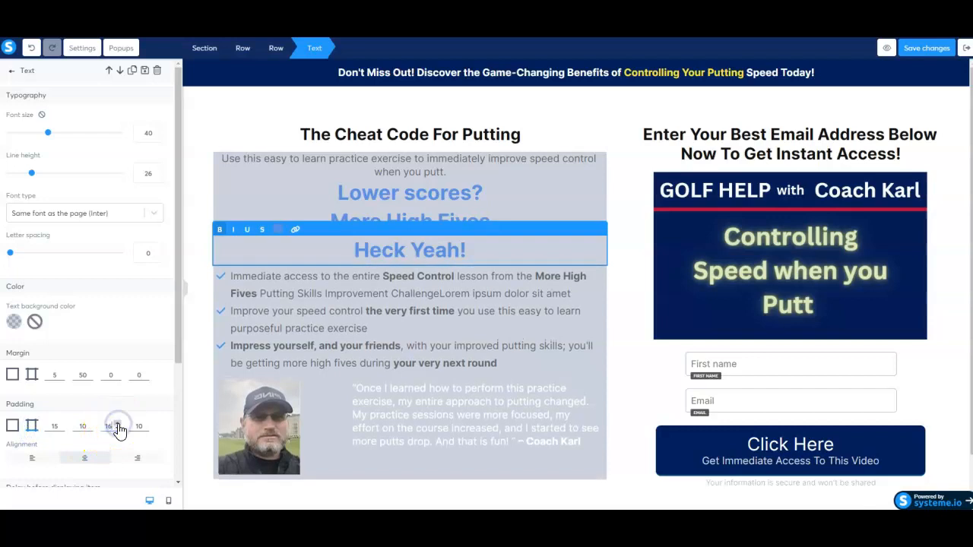
{"action": "left_click", "coordinate": [307, 296]}
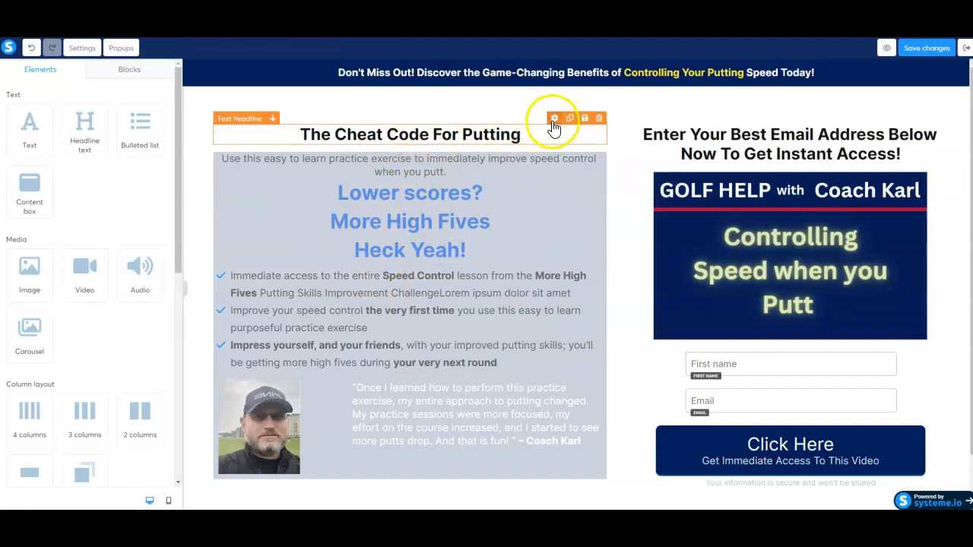
Set the bottom margin of the headline "The Cheat Code For Putting" to 0.
{"action": "left_click", "coordinate": [553, 120]}
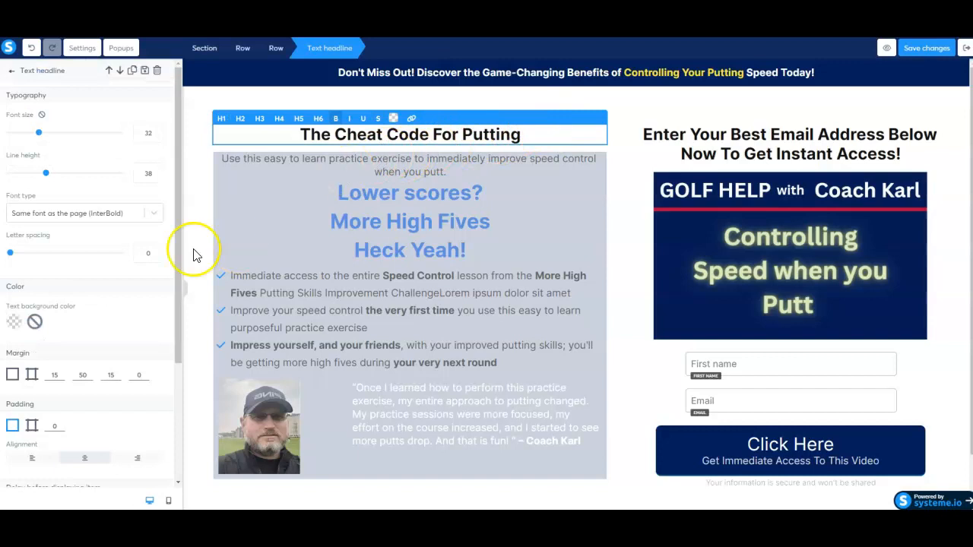
{"action": "left_click", "coordinate": [31, 374]}
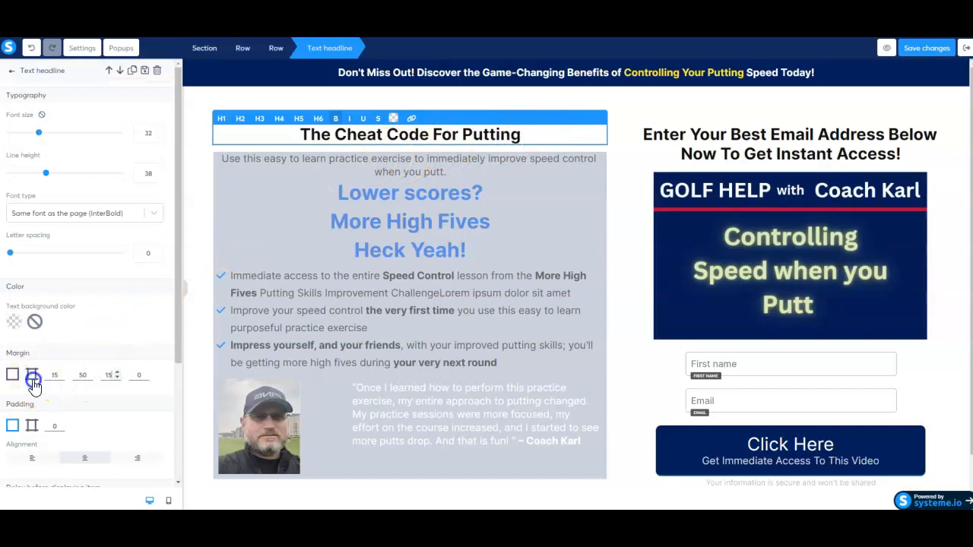
{"action": "left_click", "coordinate": [117, 378]}
{"action": "left_click", "coordinate": [117, 378]}
{"action": "left_click", "coordinate": [117, 378]}
{"action": "left_click", "coordinate": [117, 378]}
{"action": "left_click", "coordinate": [117, 378]}
{"action": "left_click", "coordinate": [117, 378]}
{"action": "left_click", "coordinate": [117, 378]}
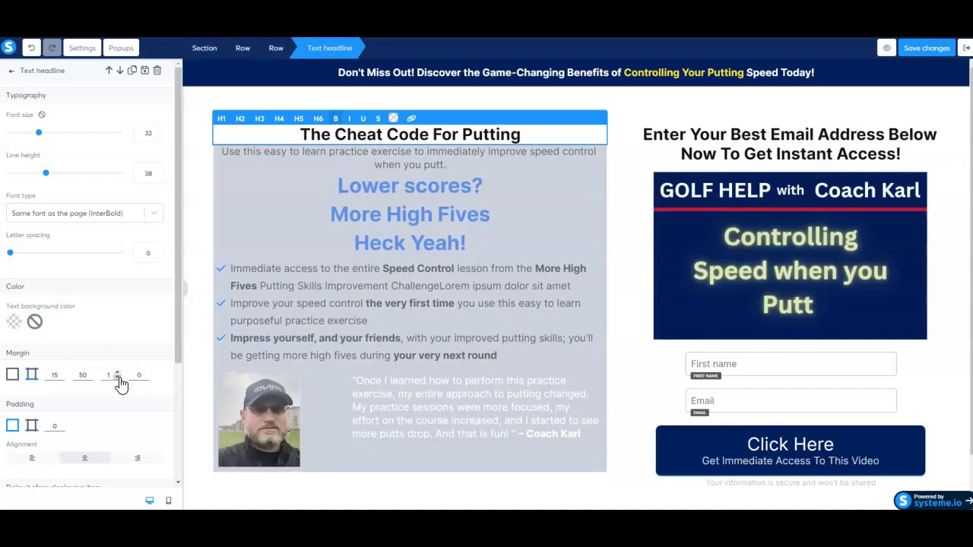
{"action": "left_click", "coordinate": [117, 378]}
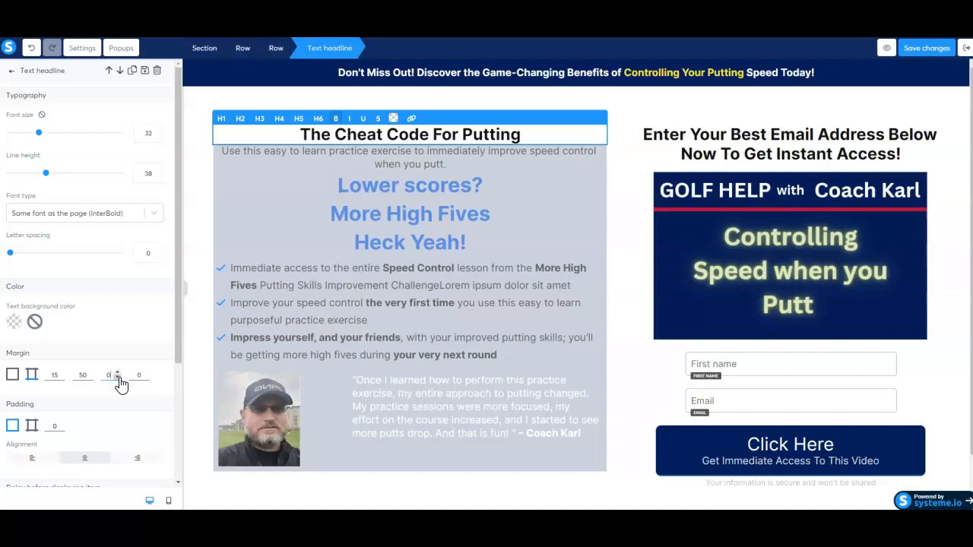
Give the headline "The Cheat Code For Putting" the dark blue 00205B background colour at 20% opacity.
{"action": "left_click", "coordinate": [17, 321]}
{"action": "left_click", "coordinate": [30, 320]}
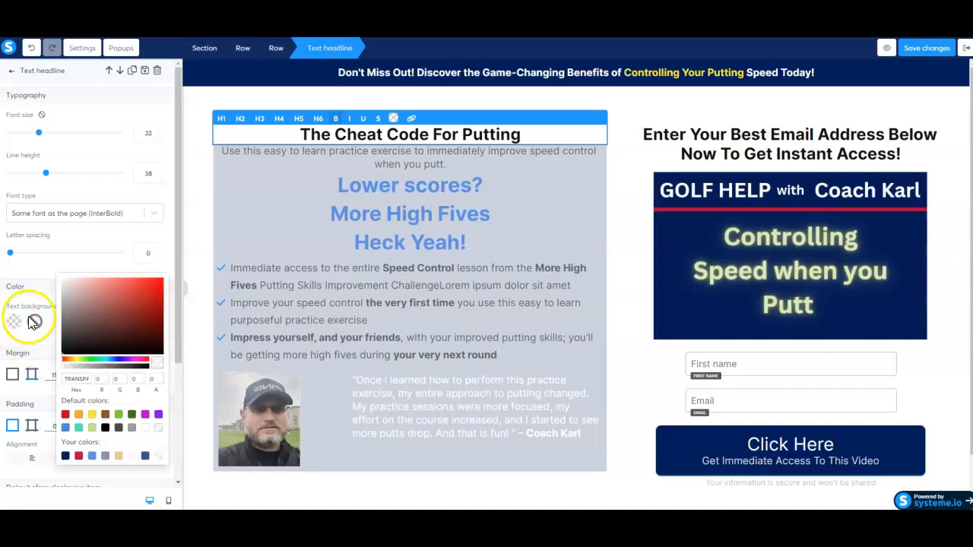
{"action": "left_click", "coordinate": [65, 456]}
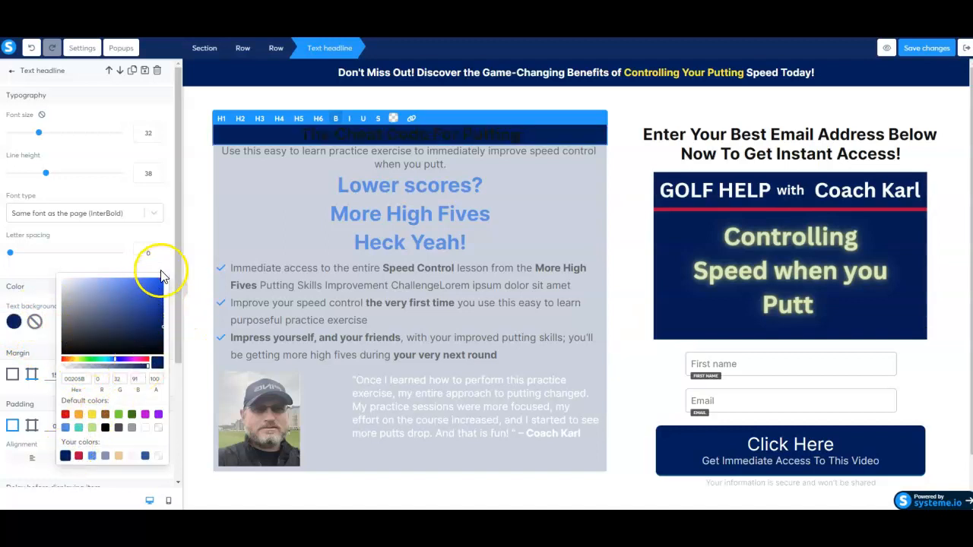
{"action": "left_click", "coordinate": [232, 239]}
{"action": "left_click", "coordinate": [16, 323]}
{"action": "left_click", "coordinate": [154, 380]}
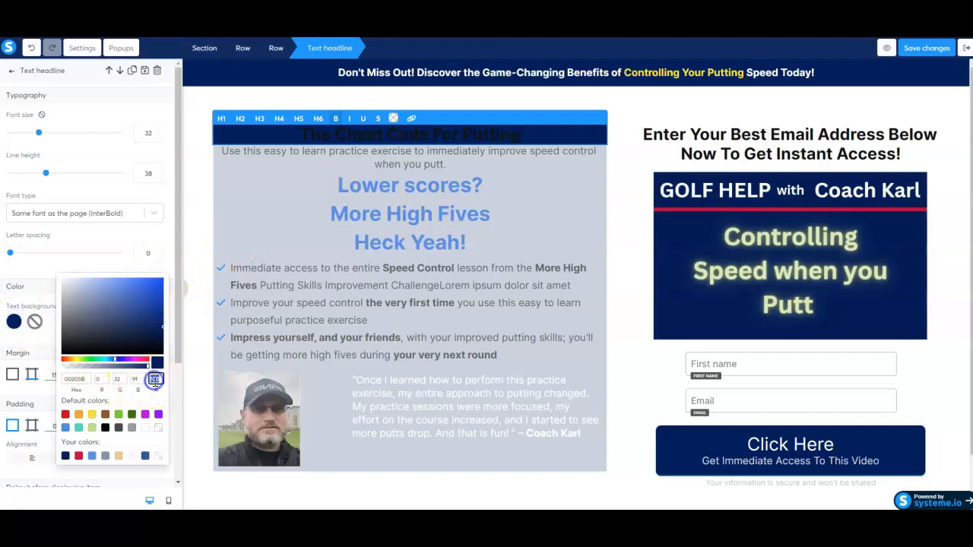
{"action": "type", "text": "20"}
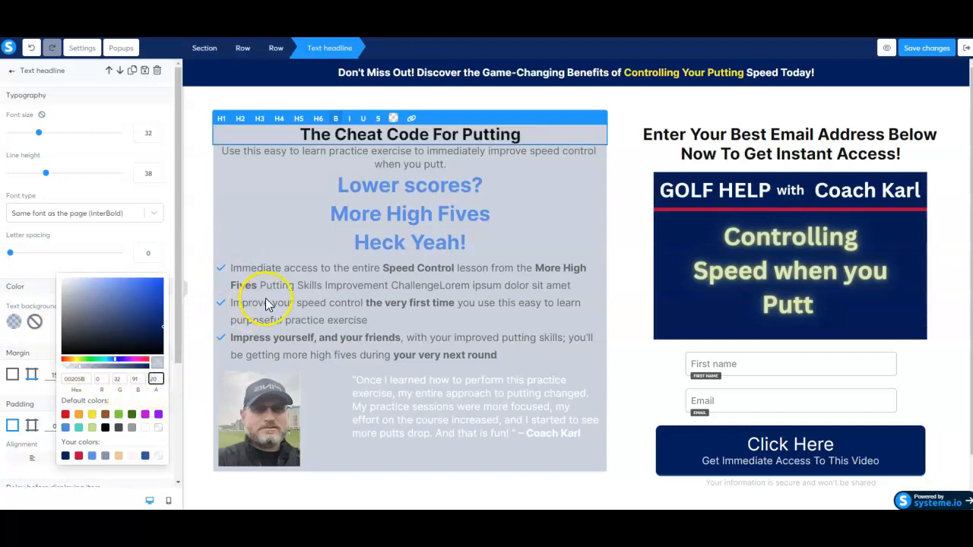
{"action": "left_click", "coordinate": [277, 266]}
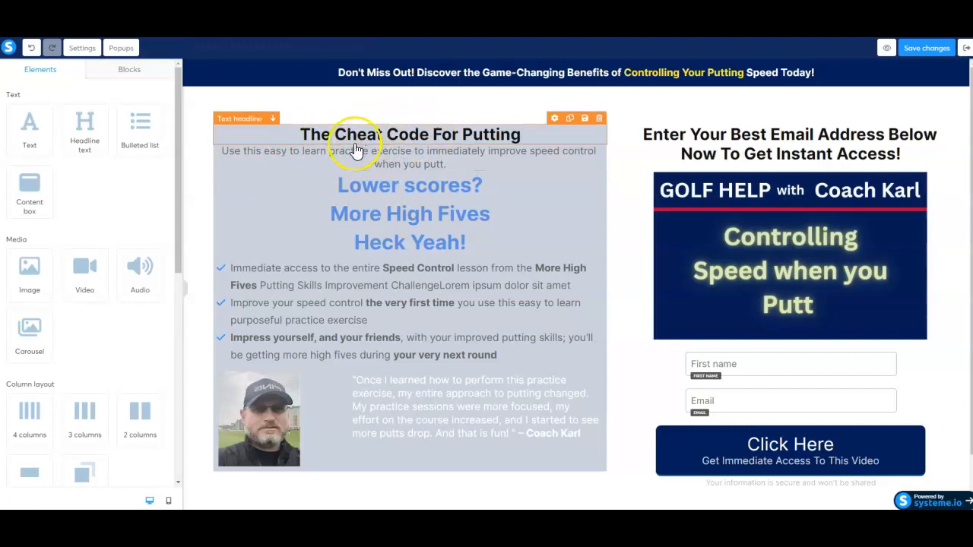
Try a bottom margin of -2 on the headline "The Cheat Code For Putting" and return it to 0.
{"action": "left_click", "coordinate": [291, 135]}
{"action": "left_click", "coordinate": [337, 179]}
{"action": "mouse_move", "coordinate": [604, 132]}
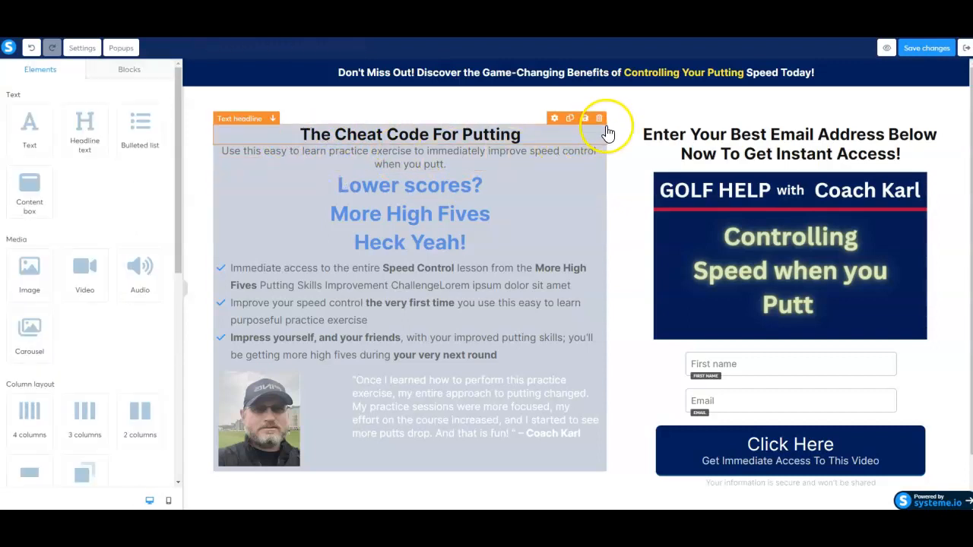
{"action": "left_click", "coordinate": [552, 119]}
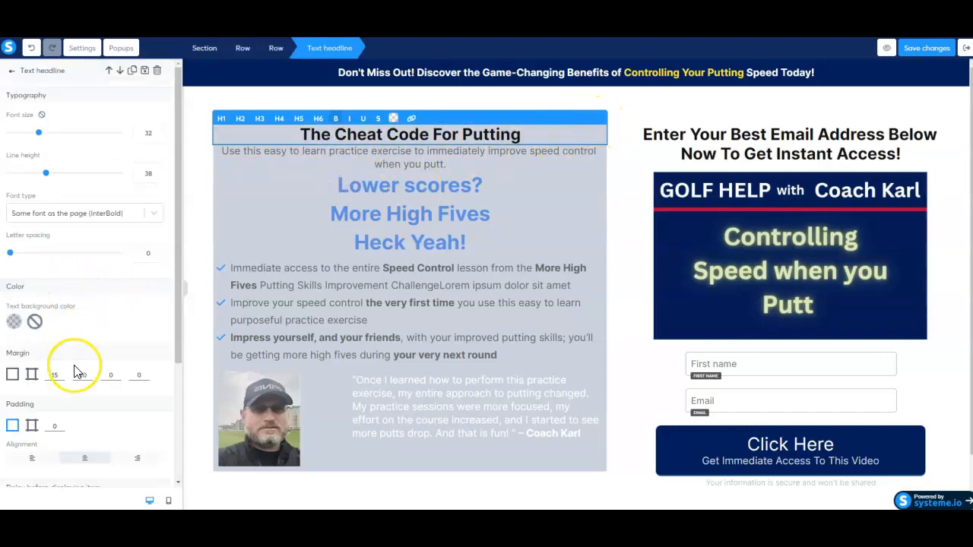
{"action": "left_click", "coordinate": [117, 377]}
{"action": "left_click", "coordinate": [117, 376]}
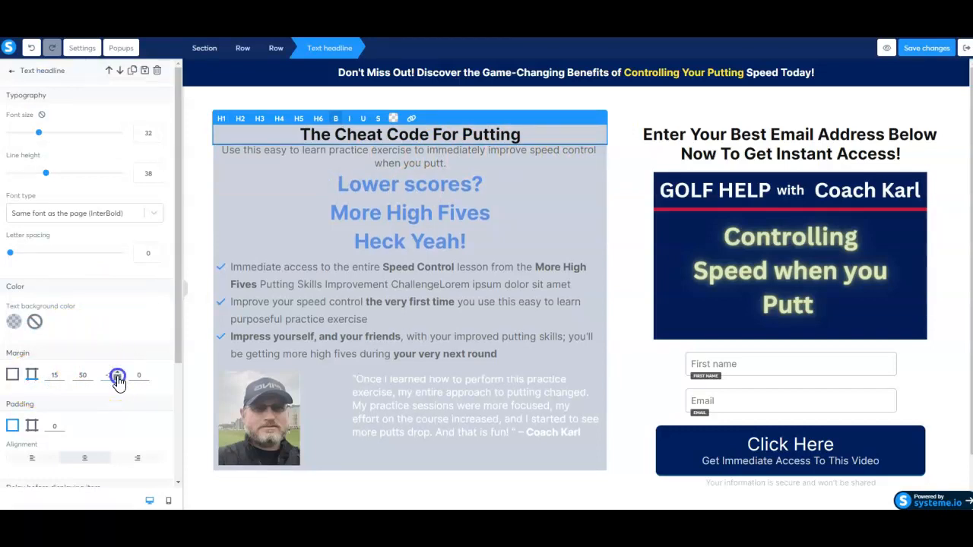
{"action": "left_click", "coordinate": [276, 284]}
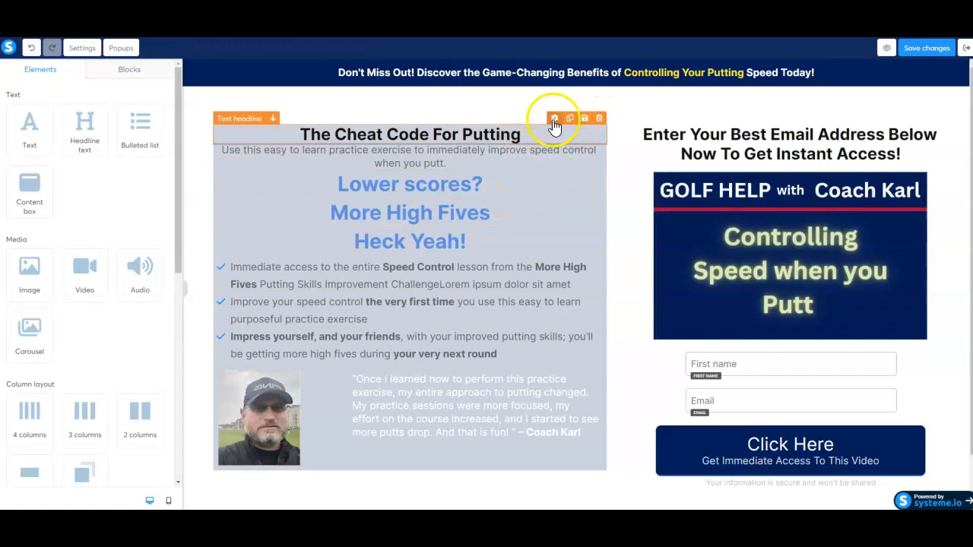
{"action": "left_click", "coordinate": [553, 121]}
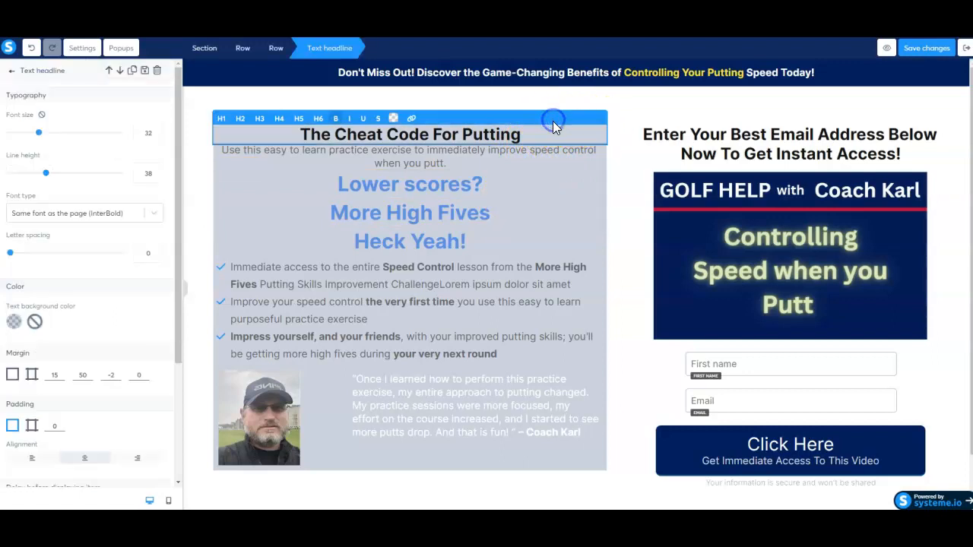
{"action": "left_click", "coordinate": [119, 375]}
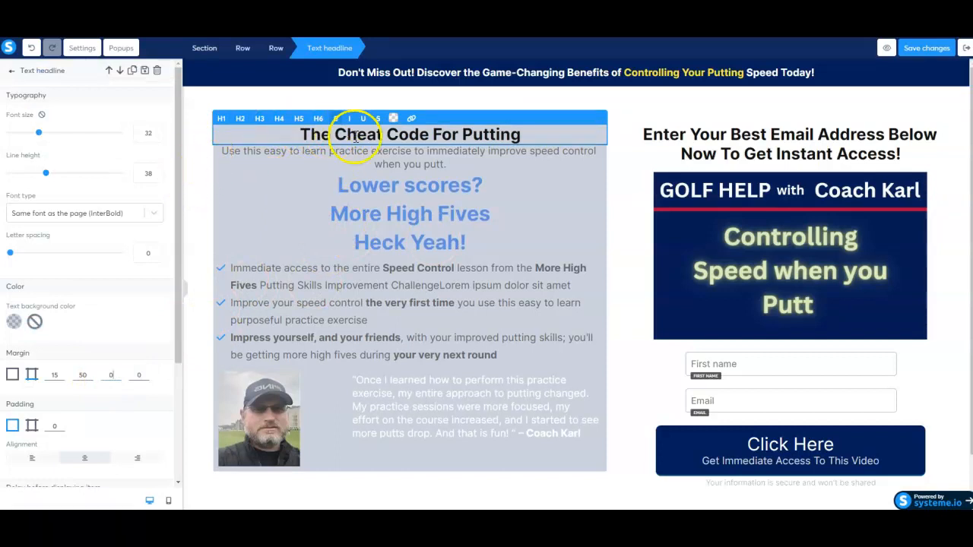
Set the font size of the headline "The Cheat Code For Putting" to 50.
{"action": "left_click", "coordinate": [413, 158]}
{"action": "left_click", "coordinate": [476, 135]}
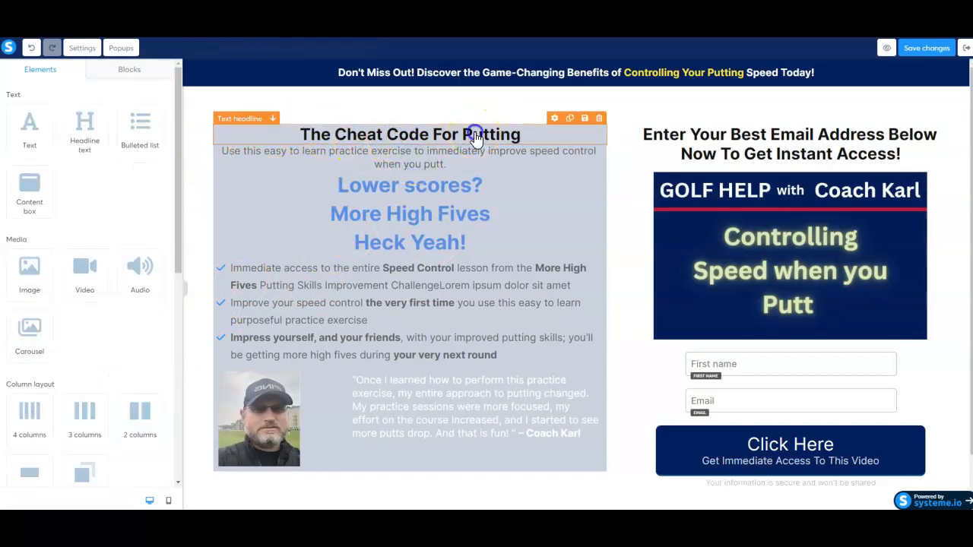
{"action": "left_click_drag", "start_coordinate": [38, 132], "coordinate": [61, 136]}
Set the bottom padding of the headline "The Cheat Code For Putting" to 15, with each side adjusted individually.
{"action": "scroll", "coordinate": [66, 206], "scroll_direction": "down", "scroll_amount": 5}
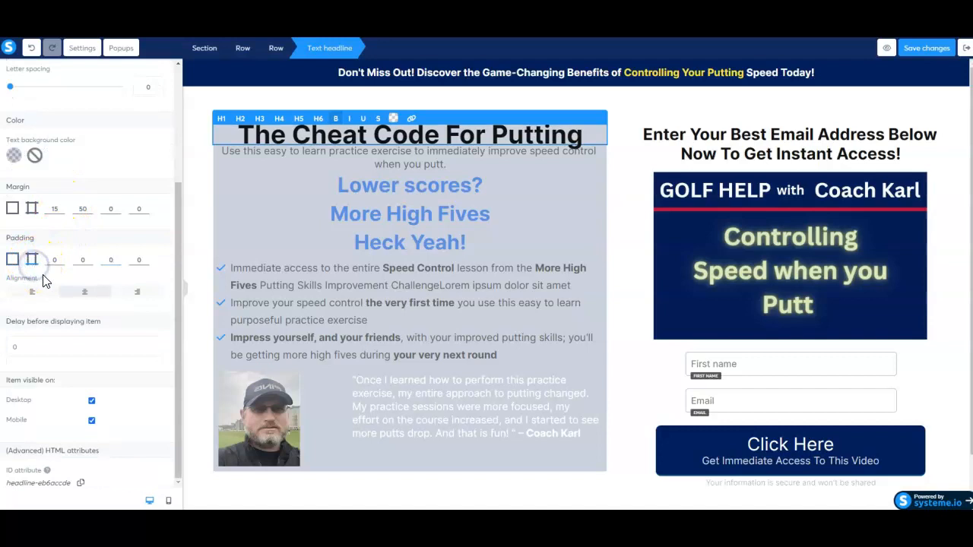
{"action": "left_click", "coordinate": [119, 257]}
{"action": "left_click", "coordinate": [119, 257]}
{"action": "left_click", "coordinate": [119, 257]}
{"action": "left_click", "coordinate": [119, 258]}
{"action": "left_click", "coordinate": [119, 258]}
{"action": "left_click", "coordinate": [120, 258]}
{"action": "left_click", "coordinate": [120, 257]}
{"action": "left_click", "coordinate": [119, 257]}
{"action": "left_click", "coordinate": [119, 257]}
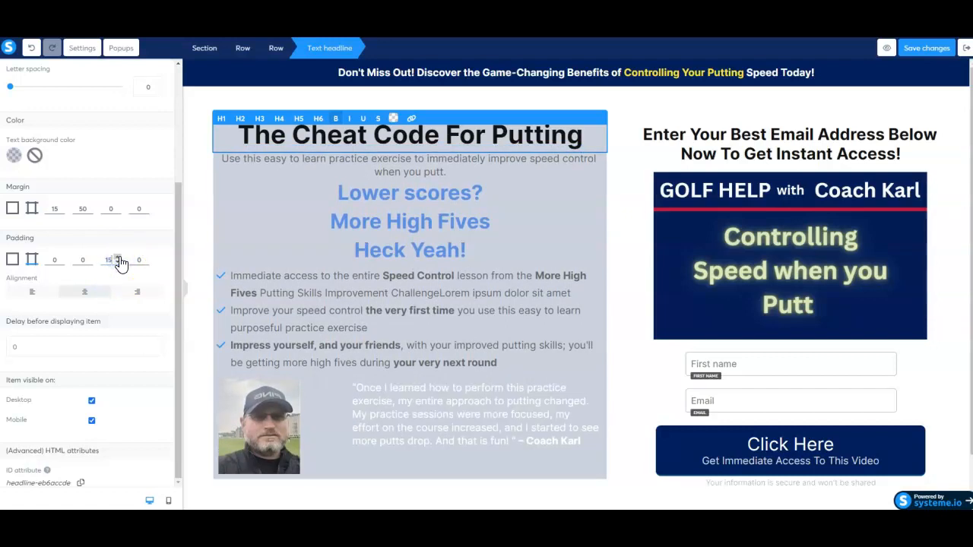
{"action": "left_click", "coordinate": [119, 258]}
{"action": "left_click", "coordinate": [367, 319]}
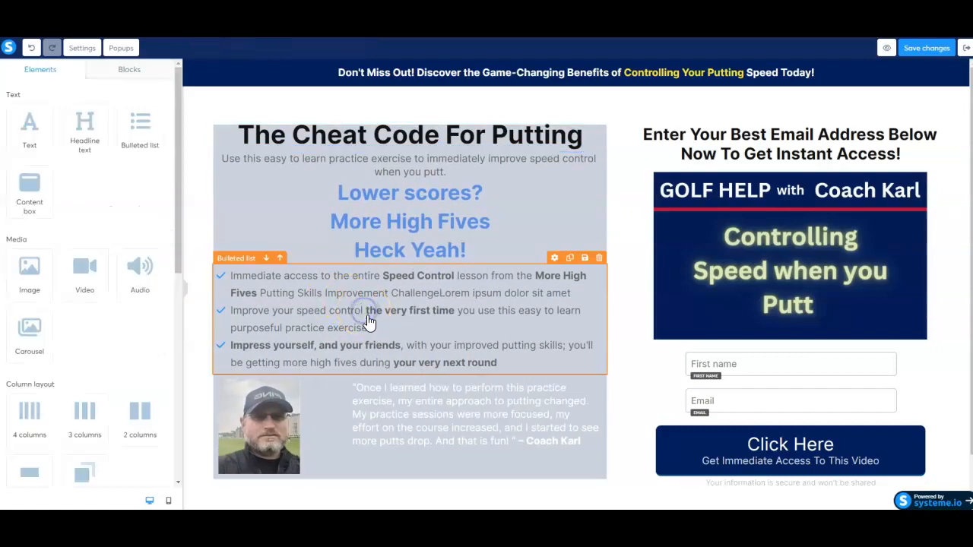
Recolour the "Lower scores?" text with the saved crimson red BF0D3E.
{"action": "left_click", "coordinate": [386, 192]}
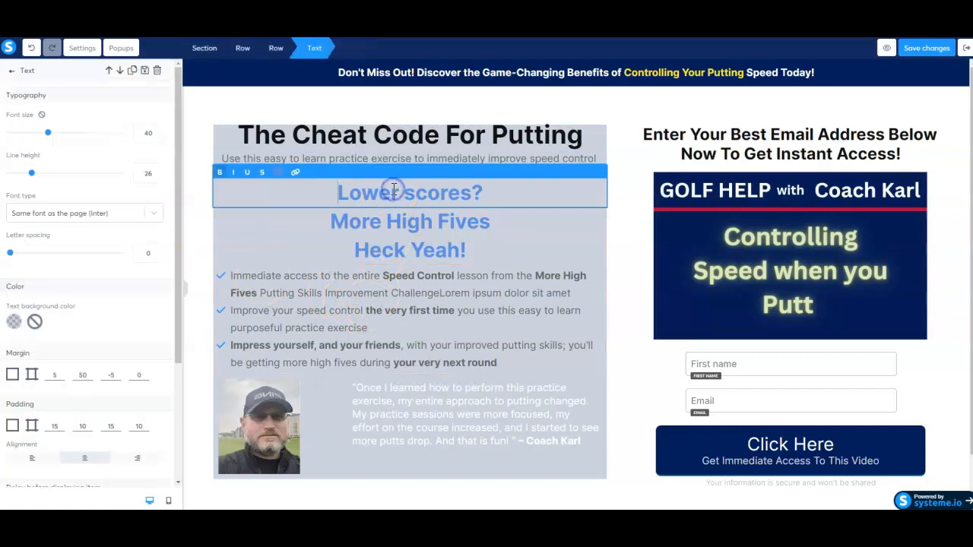
{"action": "triple_click", "coordinate": [434, 193]}
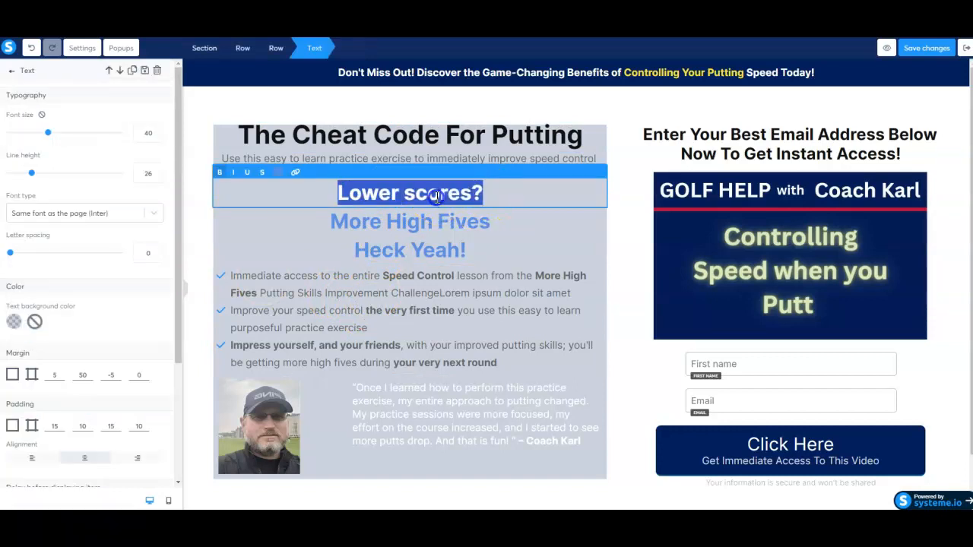
{"action": "left_click", "coordinate": [275, 174]}
{"action": "left_click", "coordinate": [296, 358]}
Recolour the "More High Fives" text with the saved crimson red BF0D3E.
{"action": "left_click", "coordinate": [426, 214]}
{"action": "triple_click", "coordinate": [426, 224]}
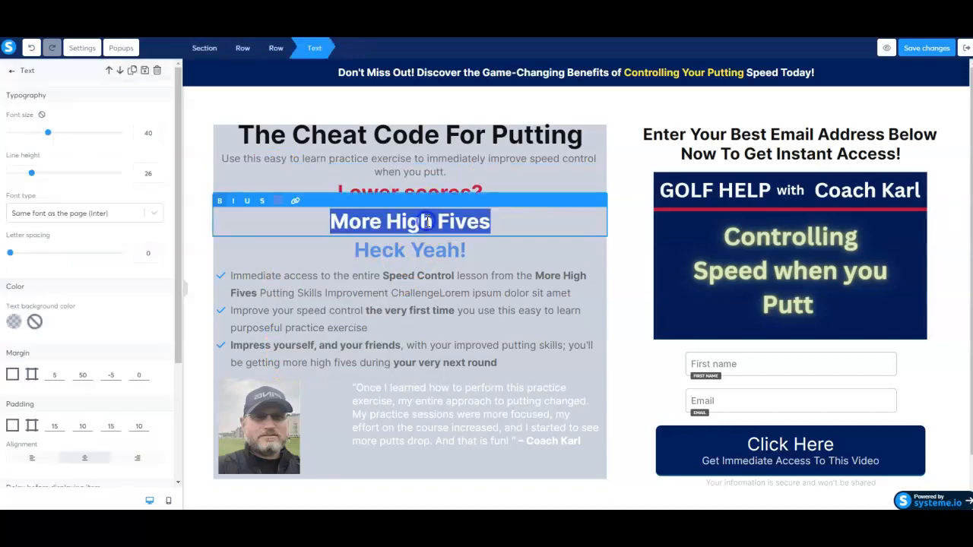
{"action": "left_click", "coordinate": [278, 200]}
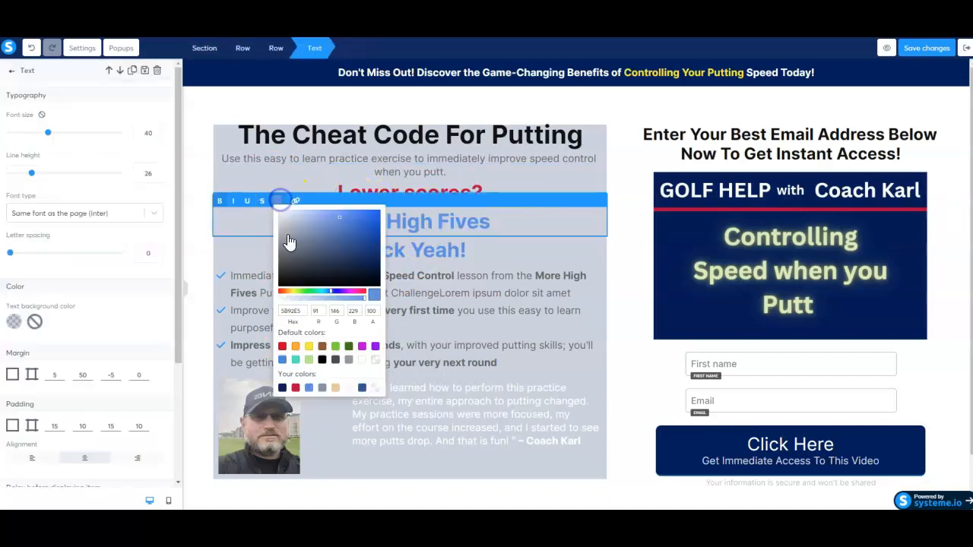
{"action": "left_click", "coordinate": [296, 387]}
Recolour the "Heck Yeah!" text with the saved crimson red BF0D3E.
{"action": "left_click", "coordinate": [430, 256]}
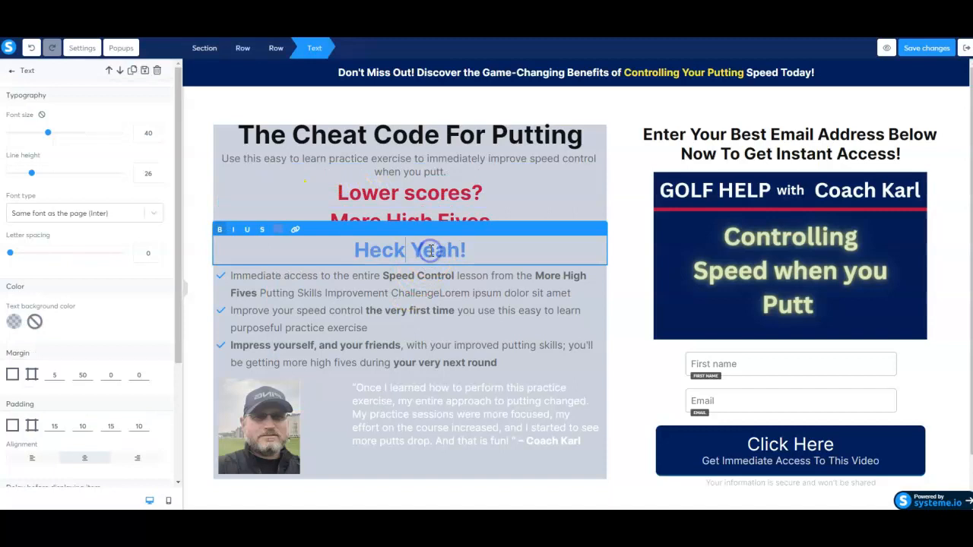
{"action": "triple_click", "coordinate": [430, 251]}
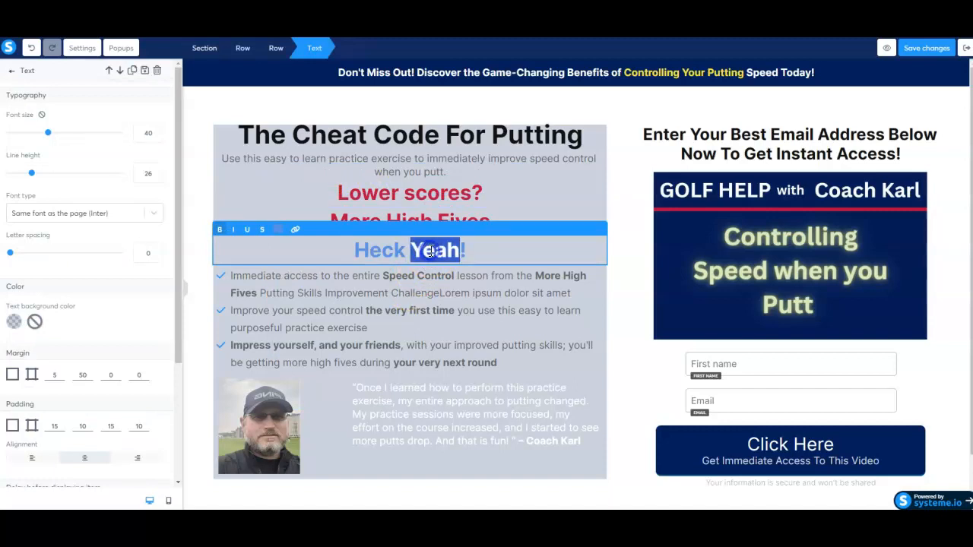
{"action": "left_click", "coordinate": [277, 229]}
{"action": "left_click", "coordinate": [296, 416]}
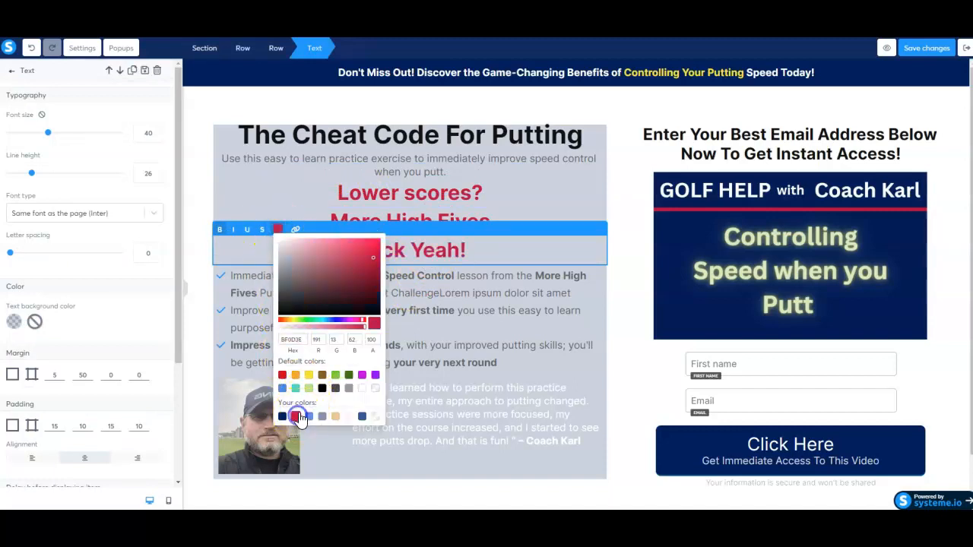
{"action": "left_click", "coordinate": [497, 312]}
{"action": "left_click", "coordinate": [629, 311]}
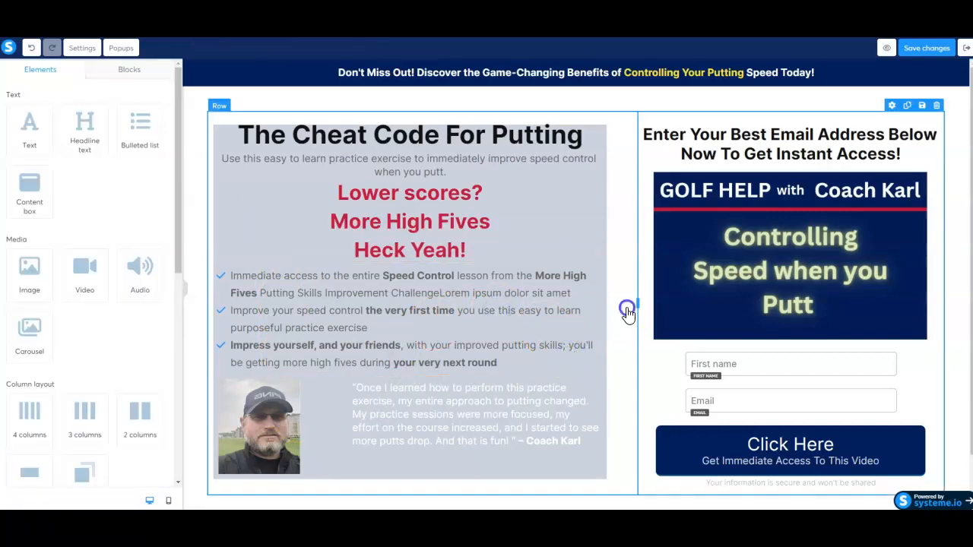
Increase the top padding of the headline "The Cheat Code For Putting" to add space above its text.
{"action": "left_click", "coordinate": [445, 143]}
{"action": "left_click", "coordinate": [551, 118]}
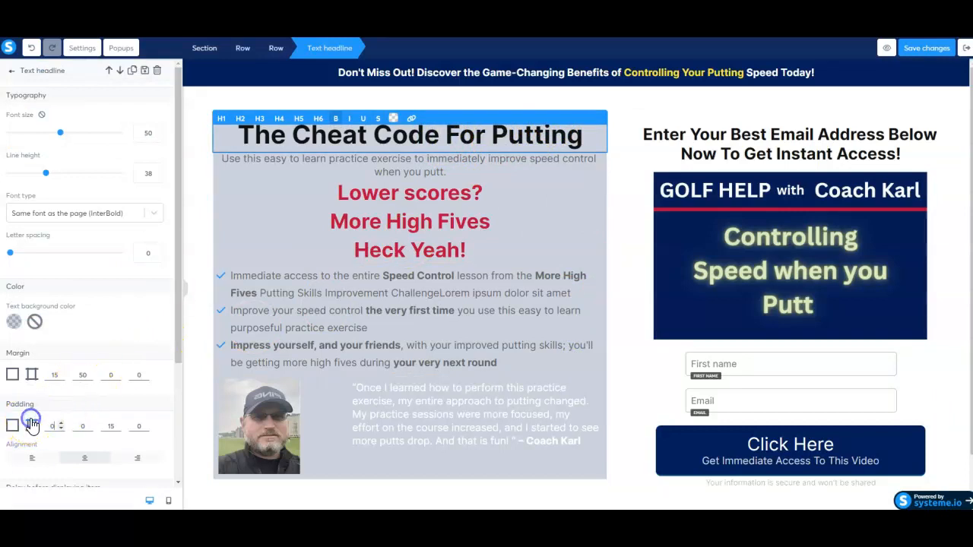
{"action": "left_click", "coordinate": [60, 426]}
{"action": "left_click", "coordinate": [61, 426]}
{"action": "left_click", "coordinate": [60, 426]}
{"action": "left_click", "coordinate": [61, 426]}
{"action": "left_click", "coordinate": [60, 424]}
{"action": "left_click", "coordinate": [60, 424]}
{"action": "left_click", "coordinate": [61, 424]}
{"action": "left_click", "coordinate": [61, 424]}
{"action": "left_click", "coordinate": [60, 424]}
{"action": "left_click", "coordinate": [295, 349]}
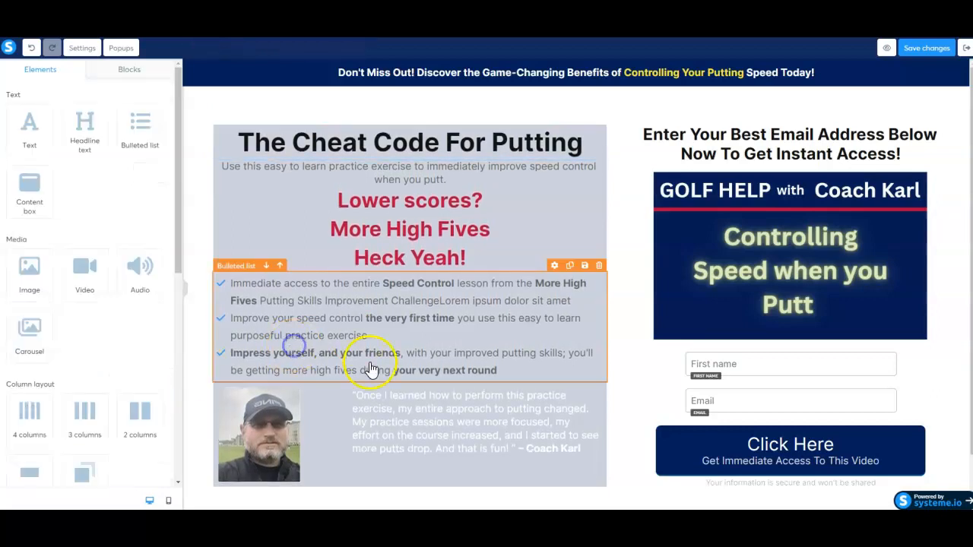
Set the bottom padding of the row holding the photo and testimonial to 15.
{"action": "scroll", "coordinate": [596, 238], "scroll_direction": "down", "scroll_amount": 2}
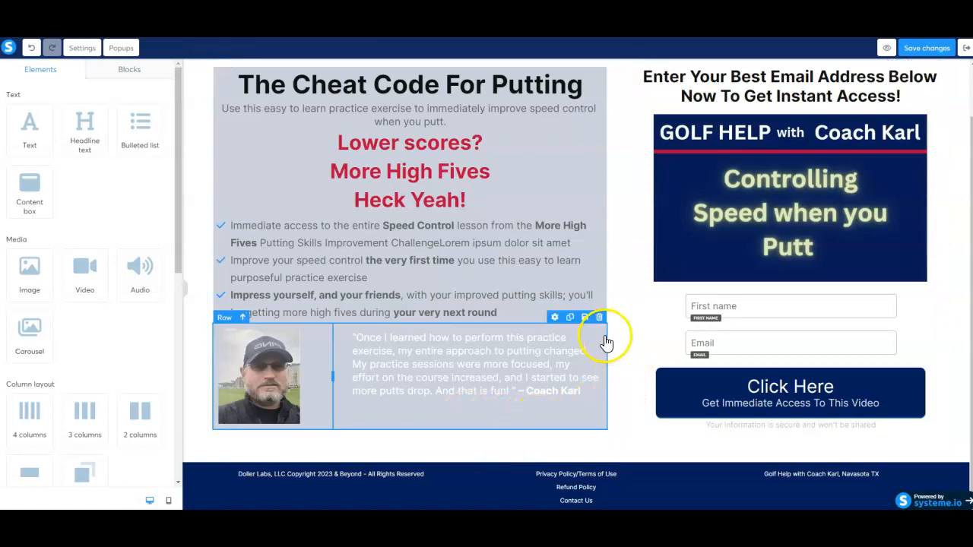
{"action": "left_click", "coordinate": [556, 319]}
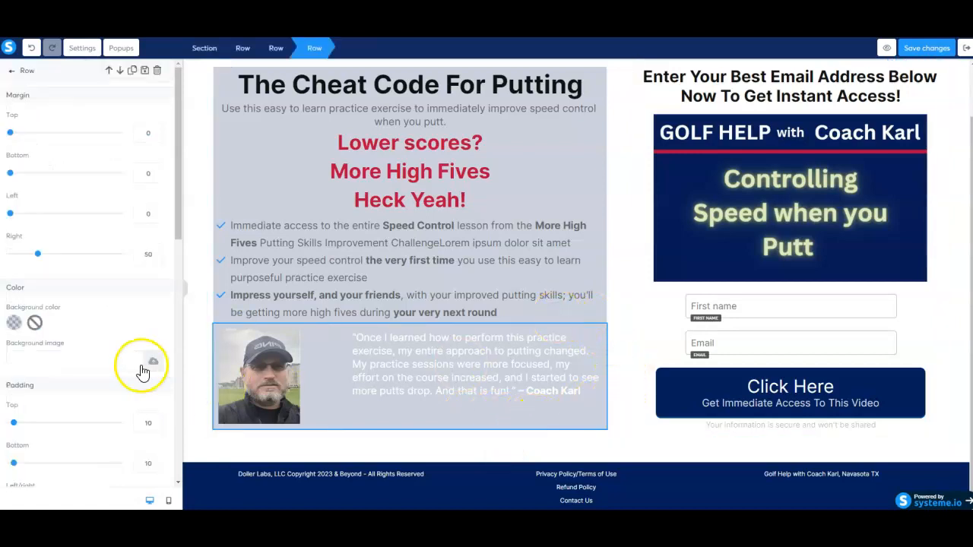
{"action": "scroll", "coordinate": [118, 369], "scroll_direction": "down", "scroll_amount": 3}
{"action": "left_click", "coordinate": [157, 307]}
{"action": "left_click", "coordinate": [157, 307]}
{"action": "left_click", "coordinate": [157, 307]}
{"action": "left_click", "coordinate": [157, 307]}
{"action": "left_click", "coordinate": [157, 307]}
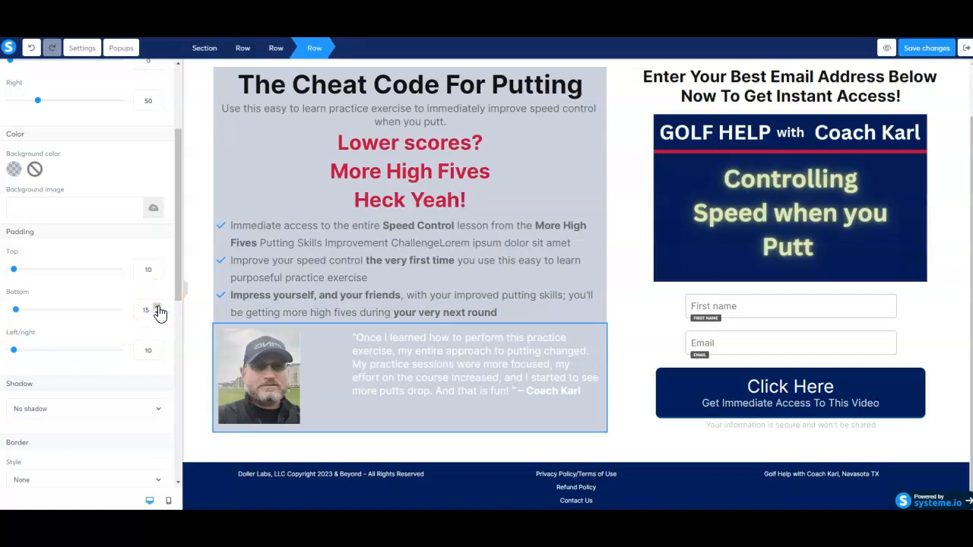
{"action": "left_click", "coordinate": [560, 357]}
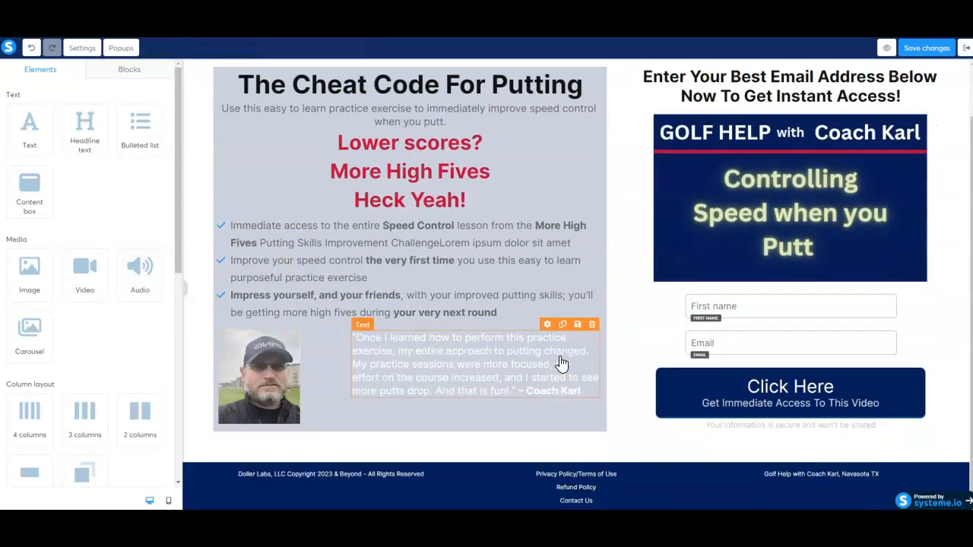
Set the left/right padding of the bulleted list to 12, keeping its left margin at 0.
{"action": "left_click", "coordinate": [438, 303]}
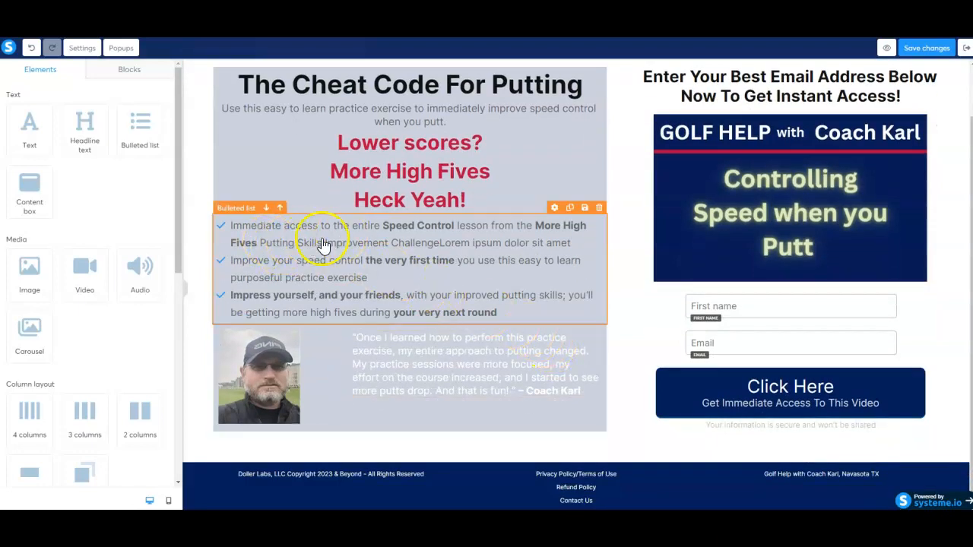
{"action": "left_click", "coordinate": [553, 208]}
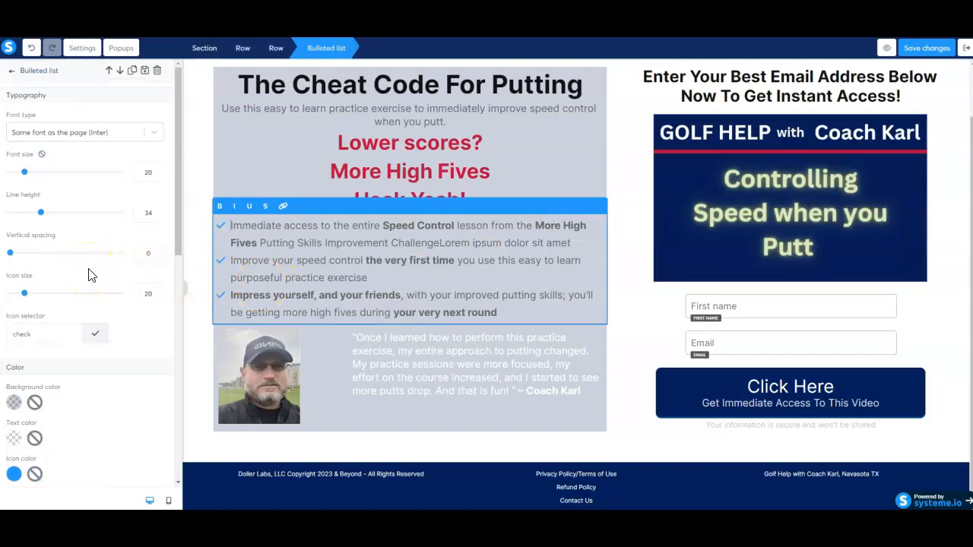
{"action": "scroll", "coordinate": [91, 276], "scroll_direction": "down", "scroll_amount": 5}
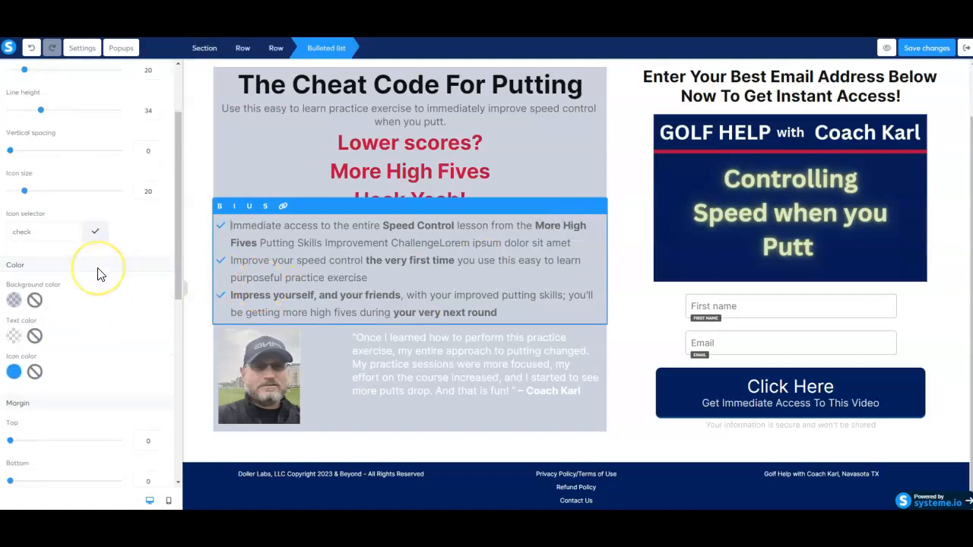
{"action": "scroll", "coordinate": [97, 274], "scroll_direction": "down", "scroll_amount": 1}
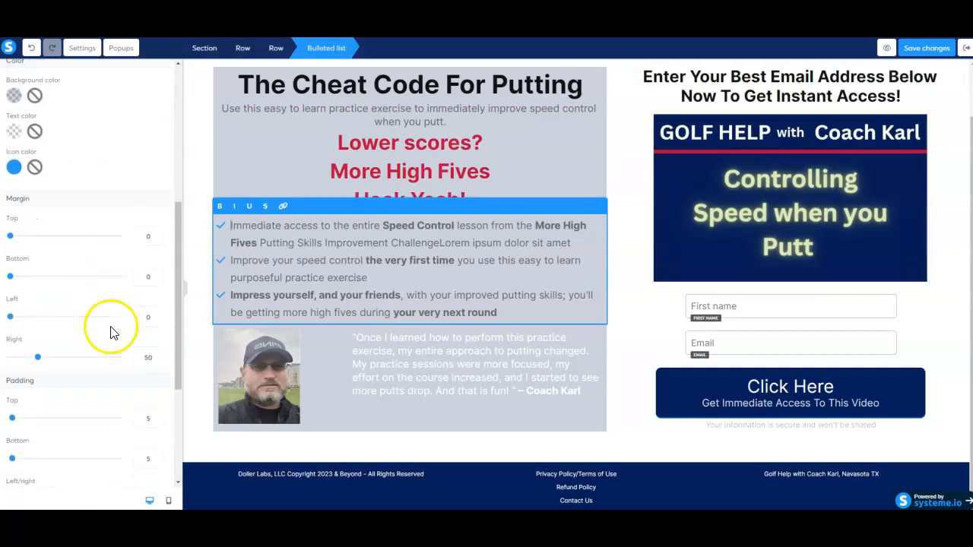
{"action": "left_click", "coordinate": [157, 320]}
{"action": "left_click", "coordinate": [158, 320]}
{"action": "scroll", "coordinate": [135, 352], "scroll_direction": "down", "scroll_amount": 2}
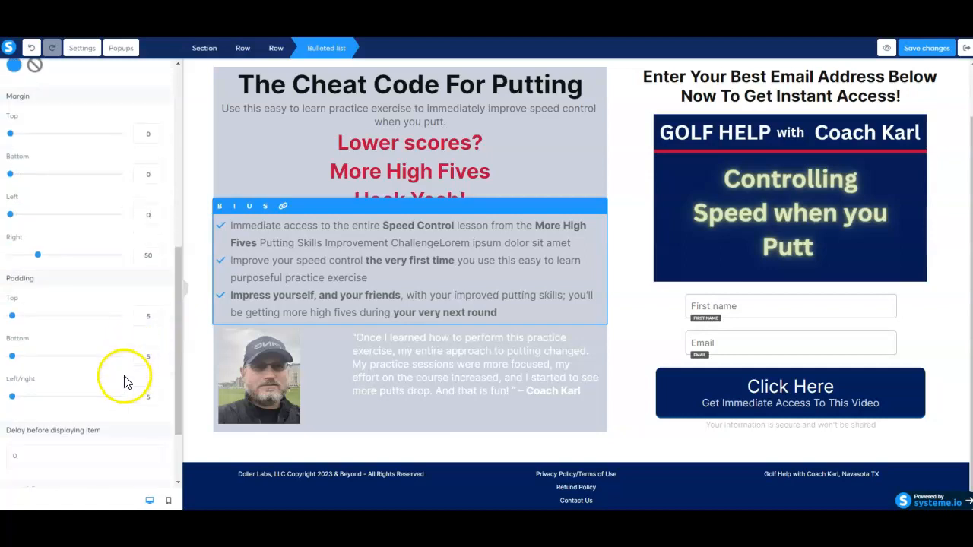
{"action": "left_click", "coordinate": [158, 395]}
{"action": "left_click", "coordinate": [158, 395]}
{"action": "left_click", "coordinate": [158, 394]}
{"action": "left_click", "coordinate": [158, 394]}
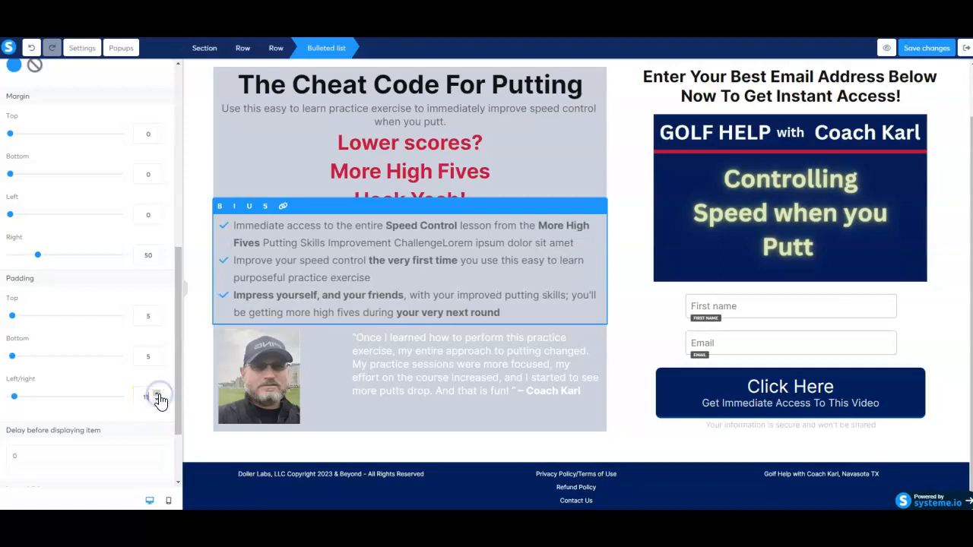
{"action": "left_click", "coordinate": [158, 394]}
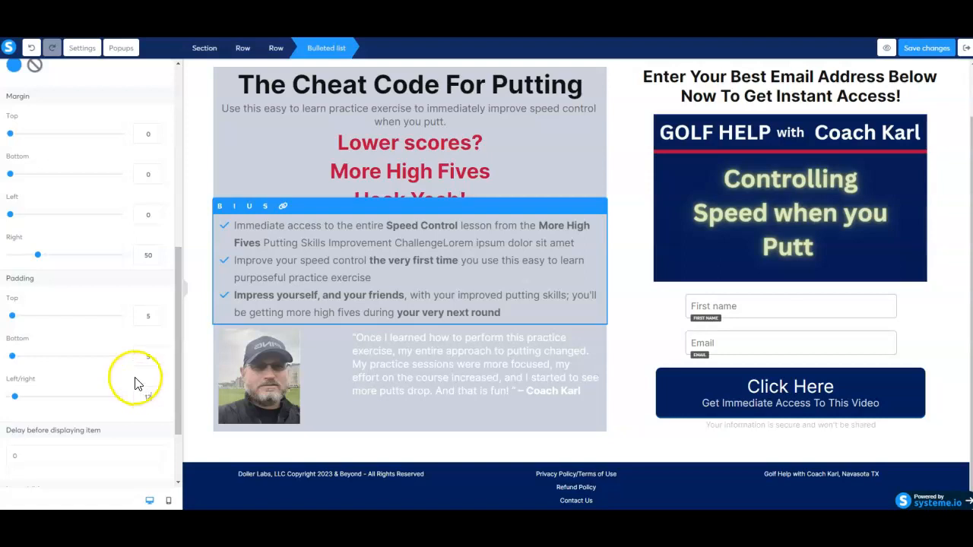
Change the bulleted list's check icon colour to the saved crimson red.
{"action": "scroll", "coordinate": [131, 377], "scroll_direction": "up", "scroll_amount": 4}
{"action": "scroll", "coordinate": [130, 373], "scroll_direction": "up", "scroll_amount": 1}
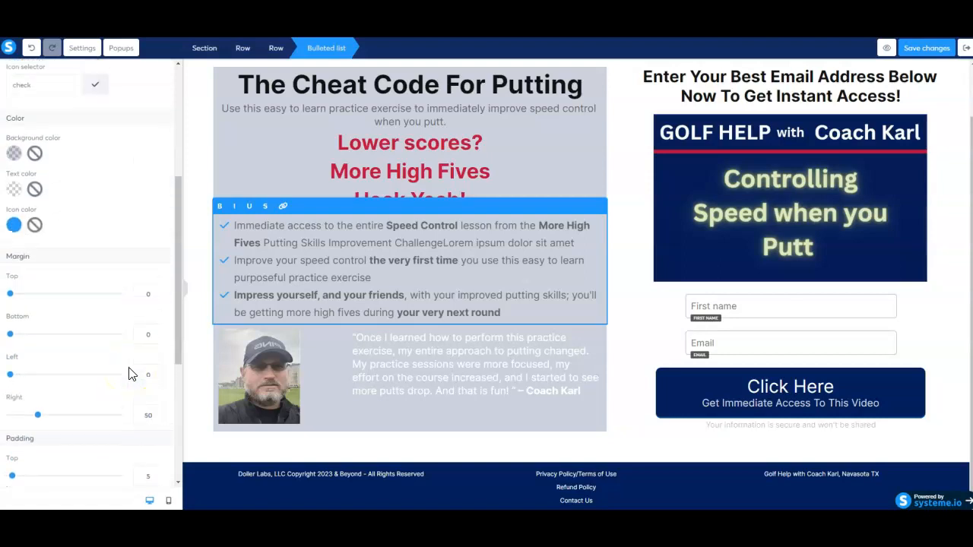
{"action": "left_click", "coordinate": [14, 271]}
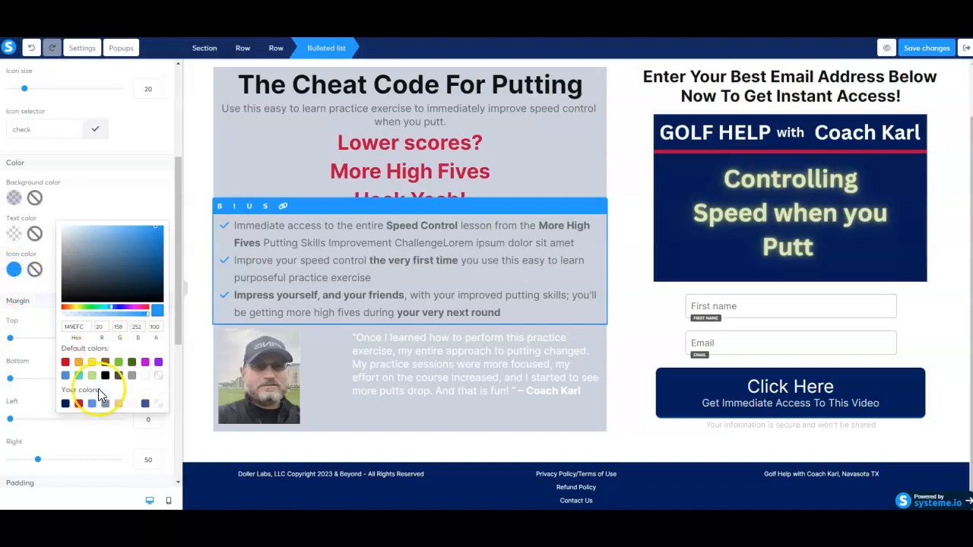
{"action": "left_click", "coordinate": [78, 403]}
{"action": "left_click", "coordinate": [248, 170]}
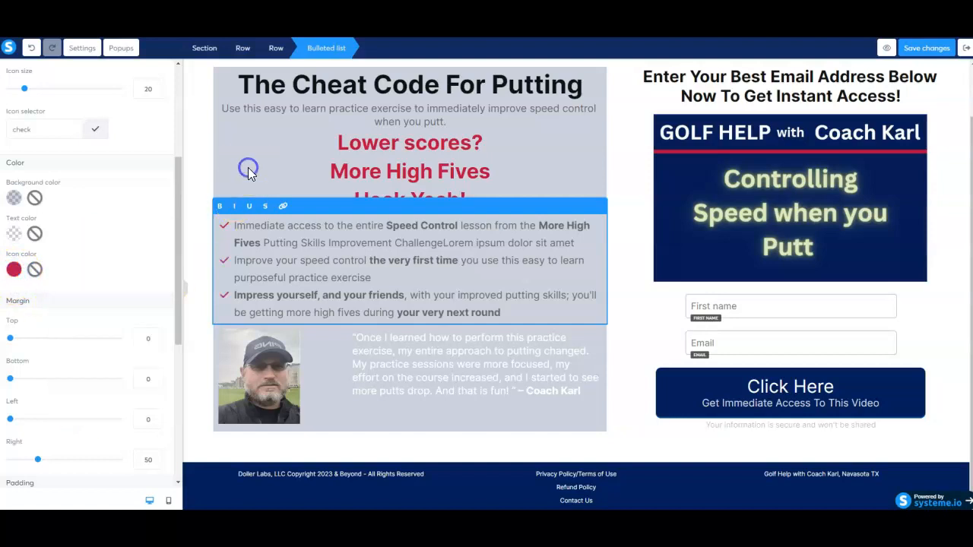
{"action": "left_click", "coordinate": [515, 387]}
{"action": "left_click", "coordinate": [620, 345]}
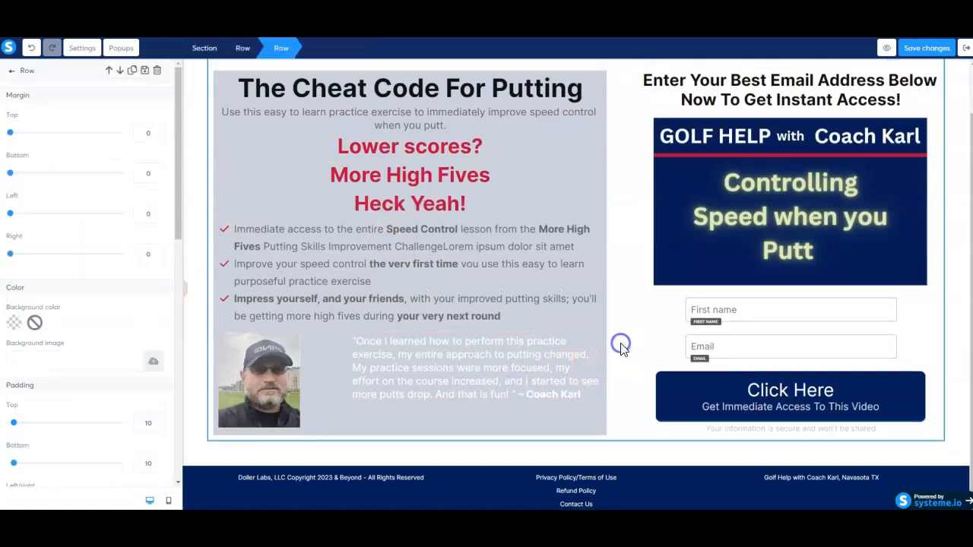
Set the top padding of the testimonial text beside the photo to 31, leaving its other padding sides at 0.
{"action": "left_click", "coordinate": [381, 373]}
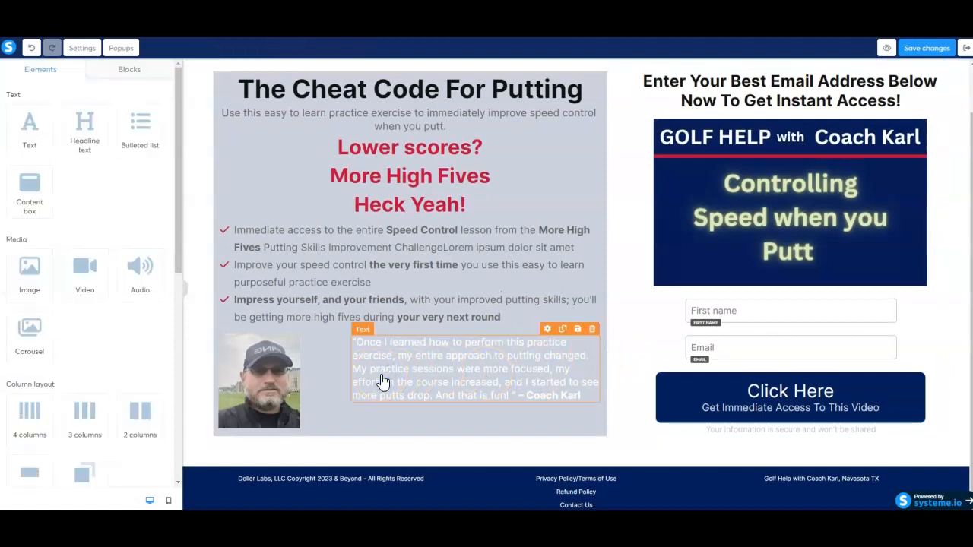
{"action": "left_click", "coordinate": [547, 332]}
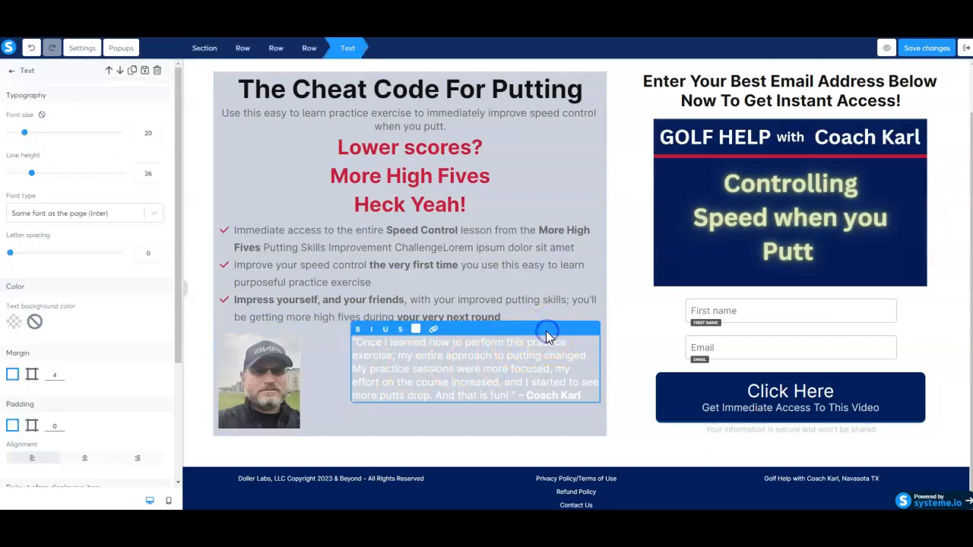
{"action": "scroll", "coordinate": [109, 265], "scroll_direction": "down", "scroll_amount": 3}
{"action": "scroll", "coordinate": [108, 268], "scroll_direction": "down", "scroll_amount": 2}
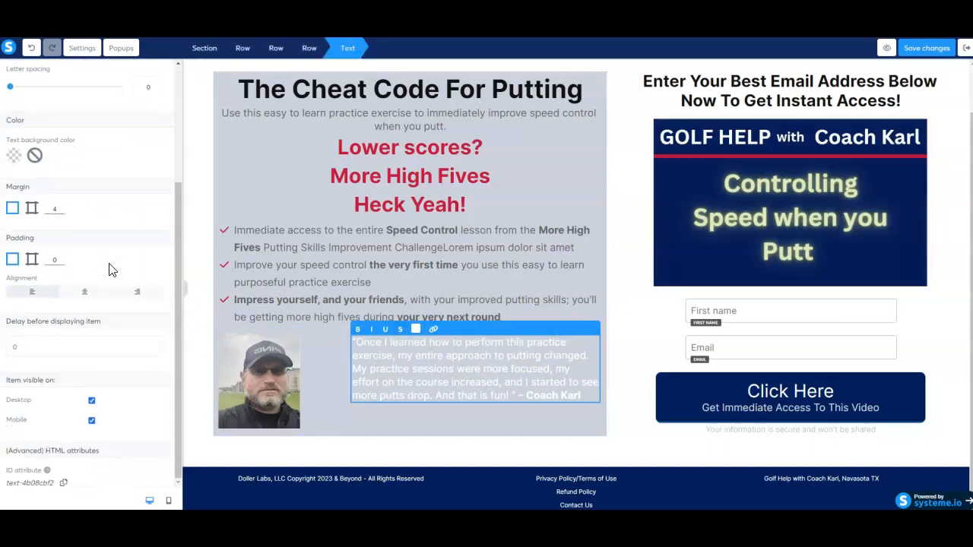
{"action": "left_click", "coordinate": [32, 259]}
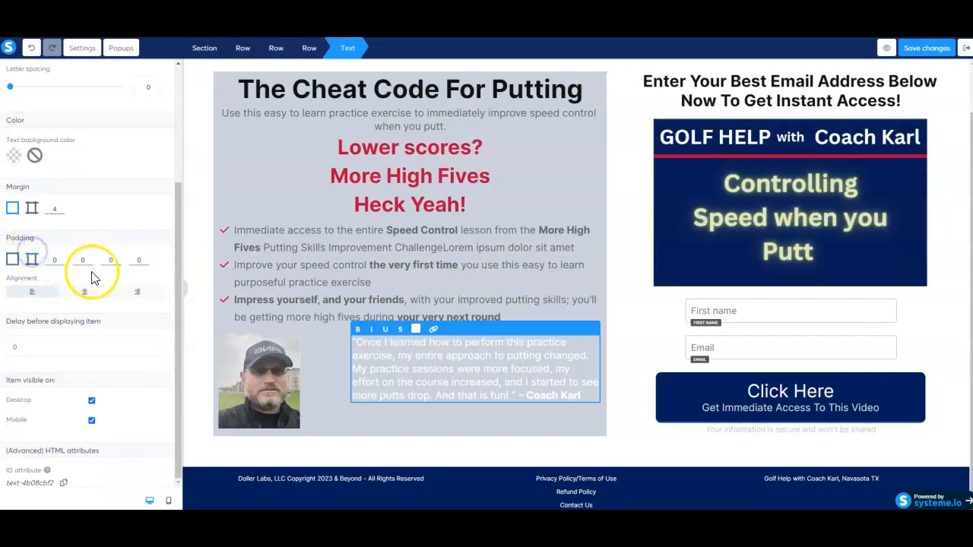
{"action": "left_click", "coordinate": [64, 260]}
{"action": "type", "text": "10"}
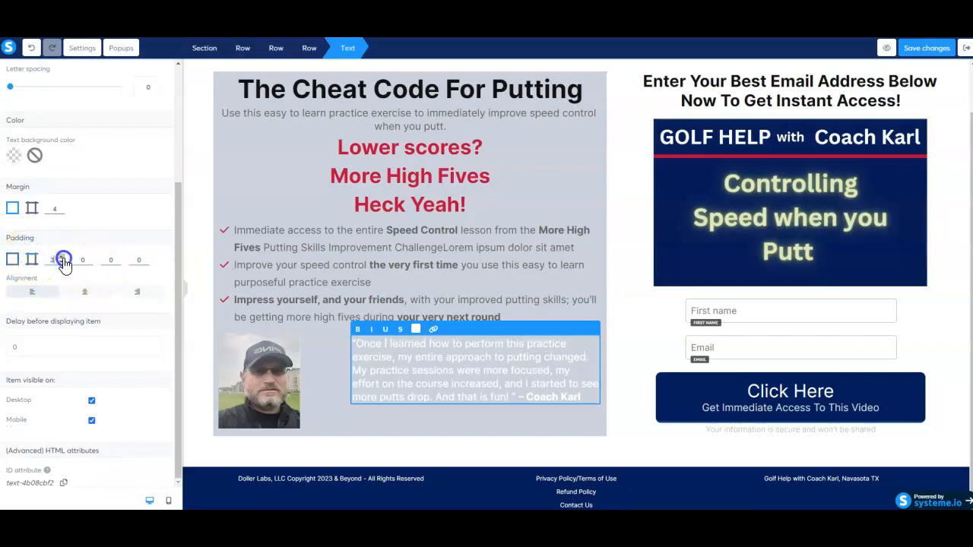
{"action": "left_click", "coordinate": [63, 259]}
{"action": "left_click", "coordinate": [63, 258]}
{"action": "left_click", "coordinate": [63, 258]}
{"action": "left_click", "coordinate": [63, 258]}
{"action": "left_click", "coordinate": [63, 259]}
{"action": "left_click", "coordinate": [63, 259]}
{"action": "left_click", "coordinate": [63, 259]}
{"action": "left_click", "coordinate": [63, 259]}
{"action": "left_click", "coordinate": [63, 258]}
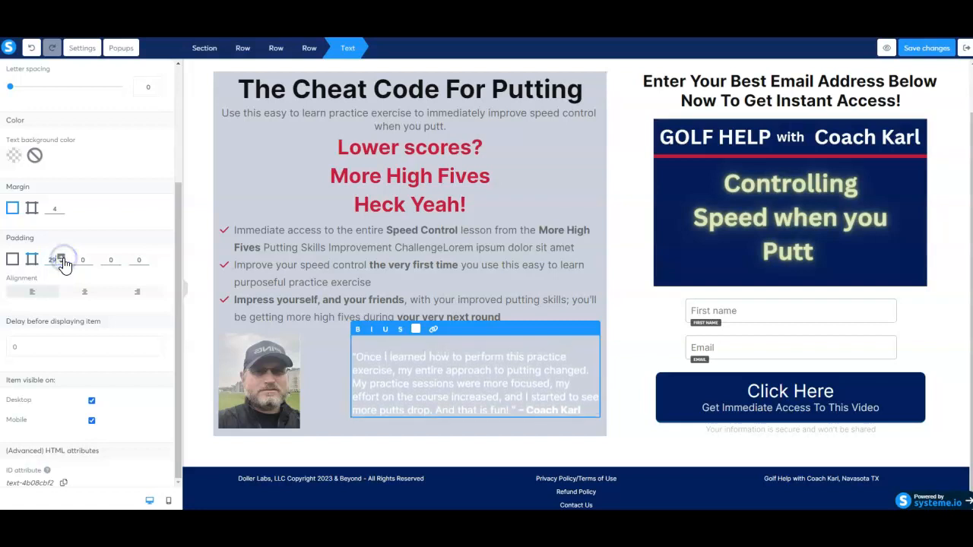
{"action": "left_click", "coordinate": [63, 259]}
{"action": "left_click", "coordinate": [63, 259]}
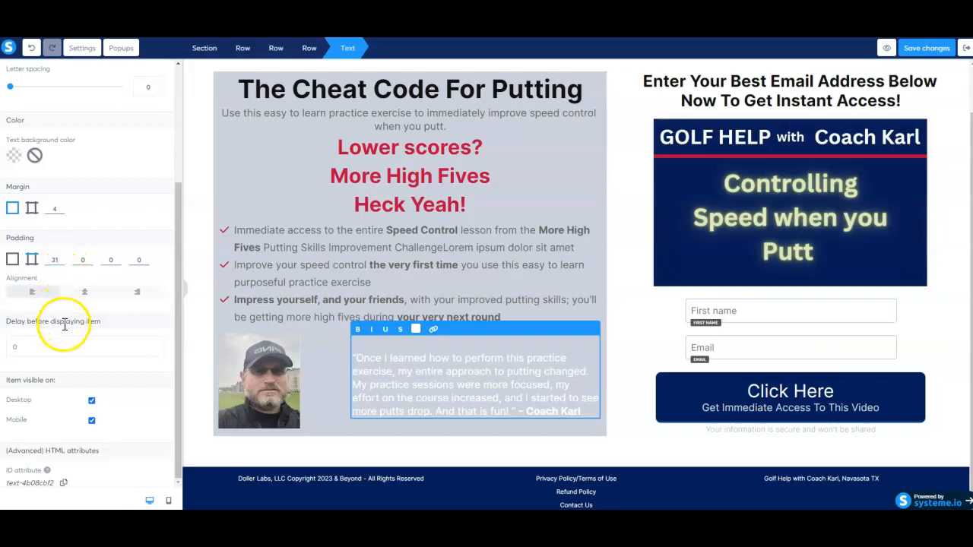
{"action": "scroll", "coordinate": [63, 319], "scroll_direction": "up", "scroll_amount": 5}
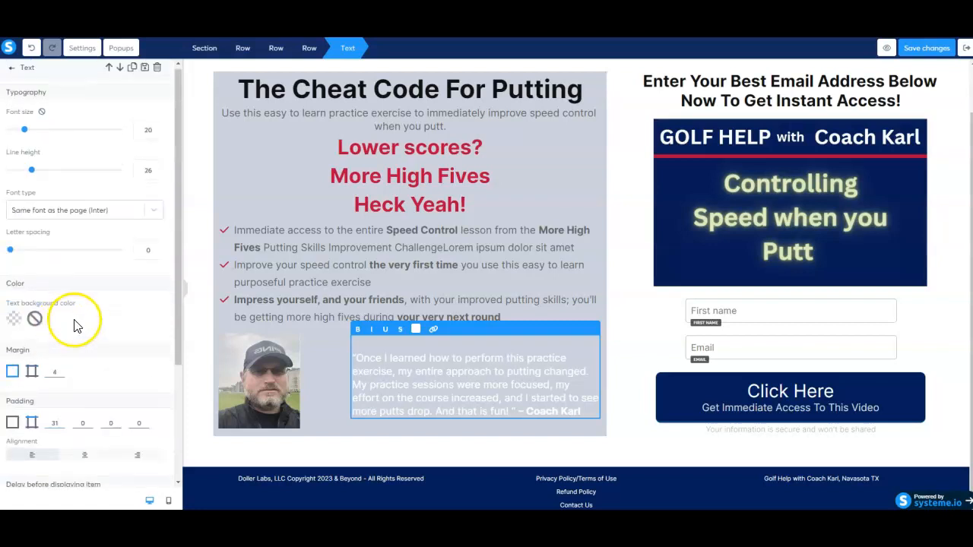
{"action": "scroll", "coordinate": [68, 327], "scroll_direction": "down", "scroll_amount": 5}
Try right-aligning the photo within its column next to the testimonial text.
{"action": "left_click", "coordinate": [335, 382]}
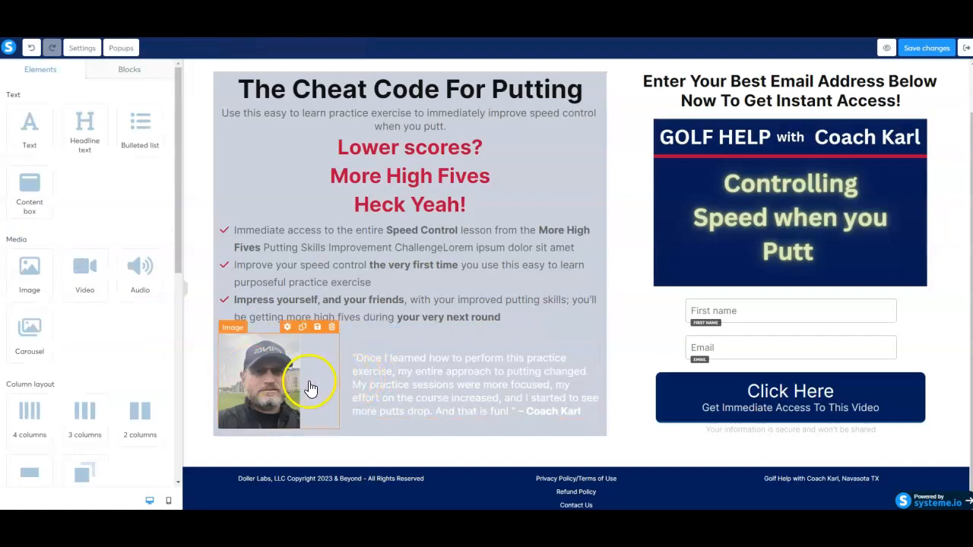
{"action": "left_click", "coordinate": [283, 386]}
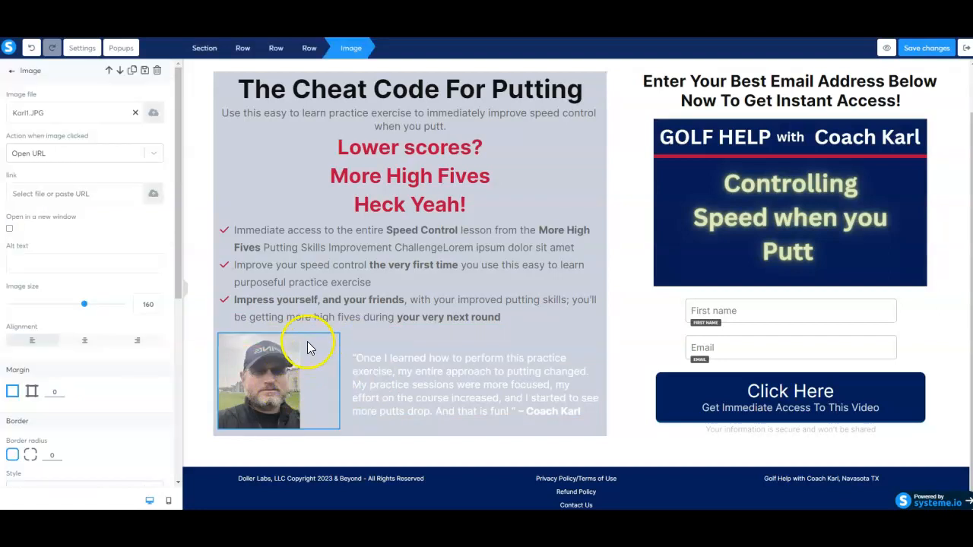
{"action": "left_click", "coordinate": [137, 342]}
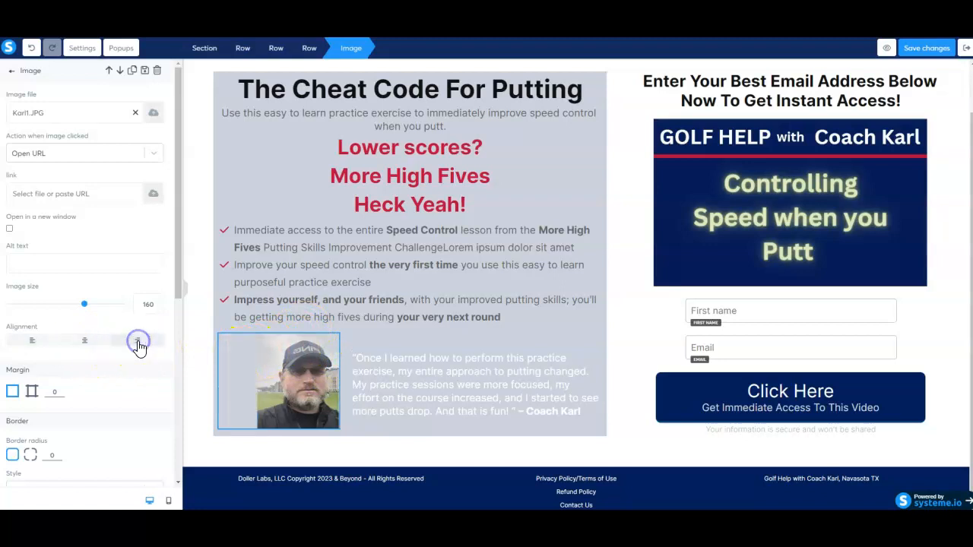
{"action": "left_click", "coordinate": [421, 417]}
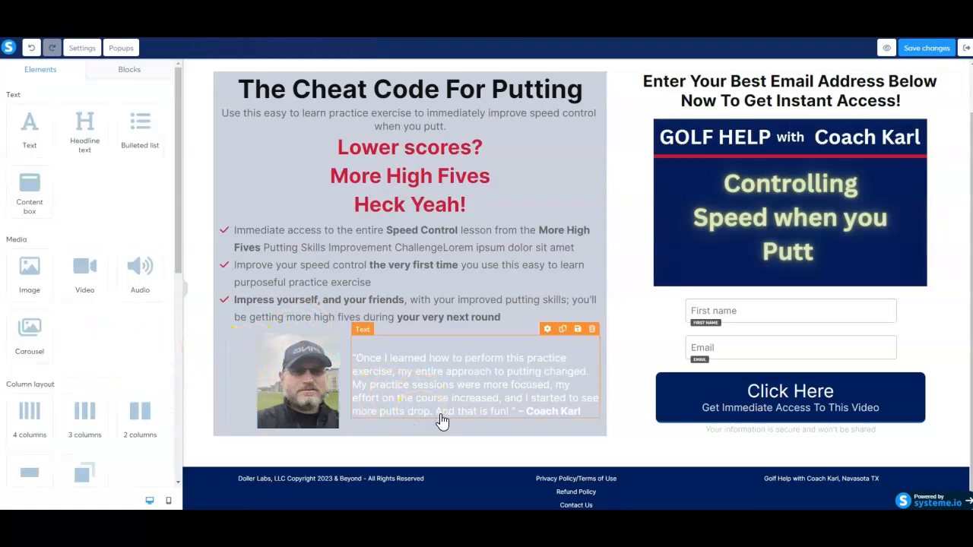
Centre the photo within its column next to the testimonial text.
{"action": "left_click", "coordinate": [292, 384]}
{"action": "left_click", "coordinate": [95, 342]}
{"action": "left_click", "coordinate": [399, 345]}
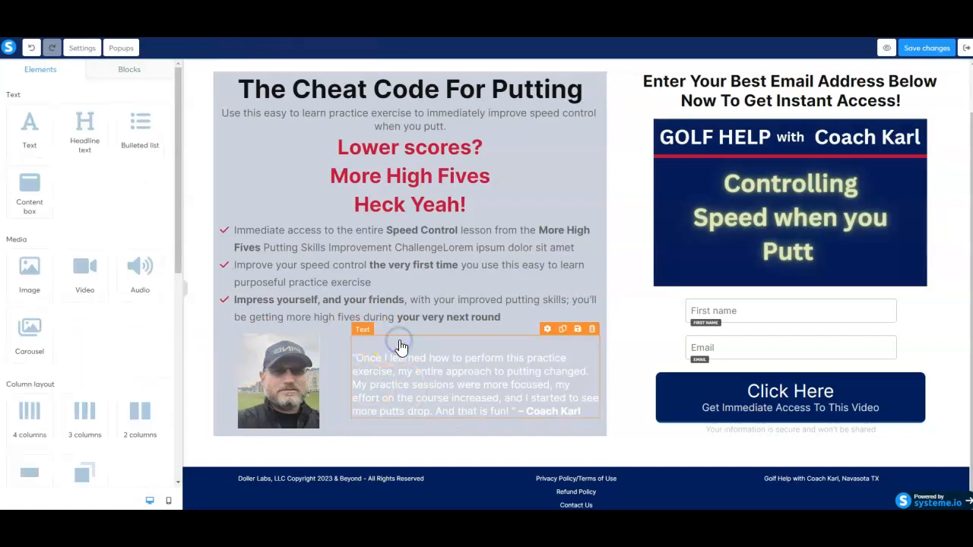
Set the top padding of the row holding the photo and testimonial to 27 and save the page changes.
{"action": "left_click", "coordinate": [554, 322]}
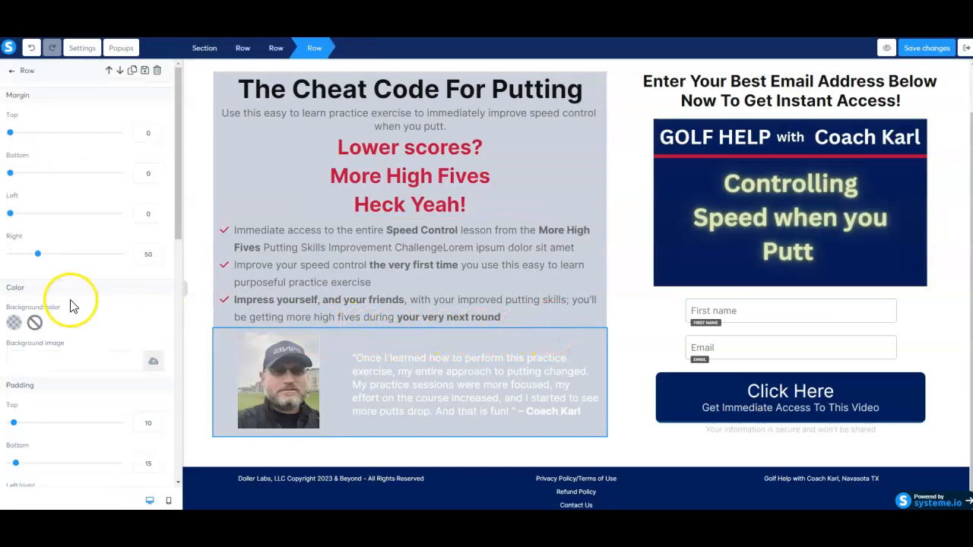
{"action": "scroll", "coordinate": [69, 305], "scroll_direction": "down", "scroll_amount": 2}
{"action": "left_click", "coordinate": [157, 318]}
{"action": "left_click", "coordinate": [158, 318]}
{"action": "left_click", "coordinate": [157, 317]}
{"action": "left_click", "coordinate": [158, 318]}
{"action": "left_click", "coordinate": [157, 318]}
{"action": "left_click", "coordinate": [158, 318]}
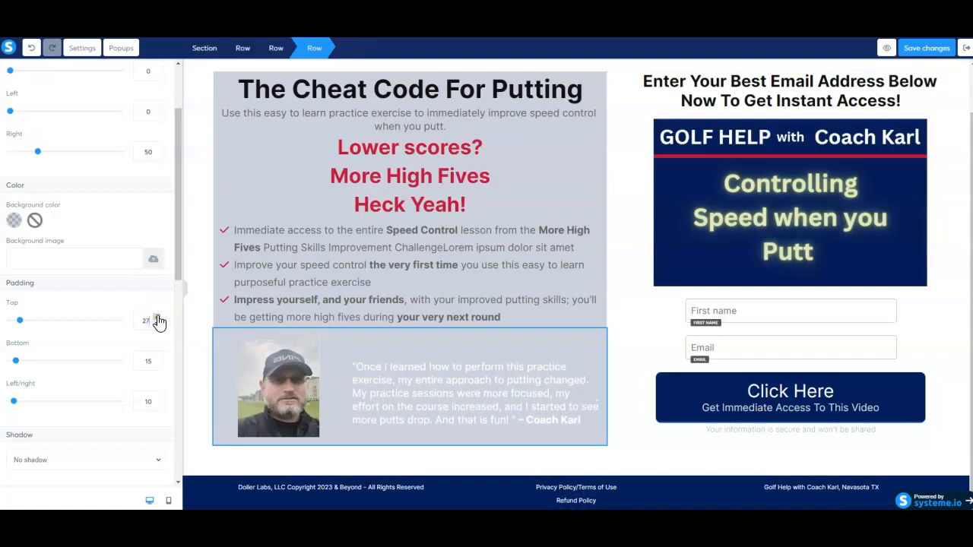
{"action": "left_click", "coordinate": [388, 387]}
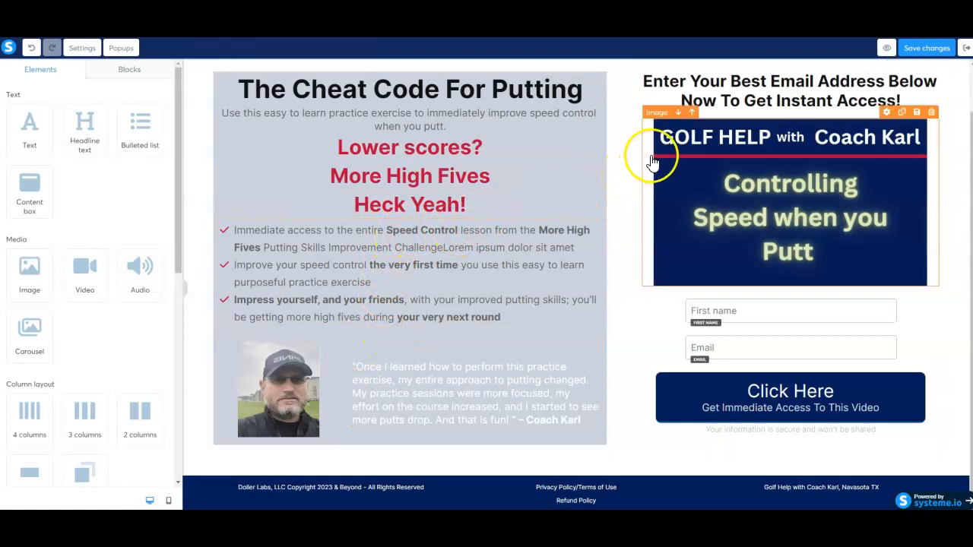
{"action": "left_click", "coordinate": [925, 48]}
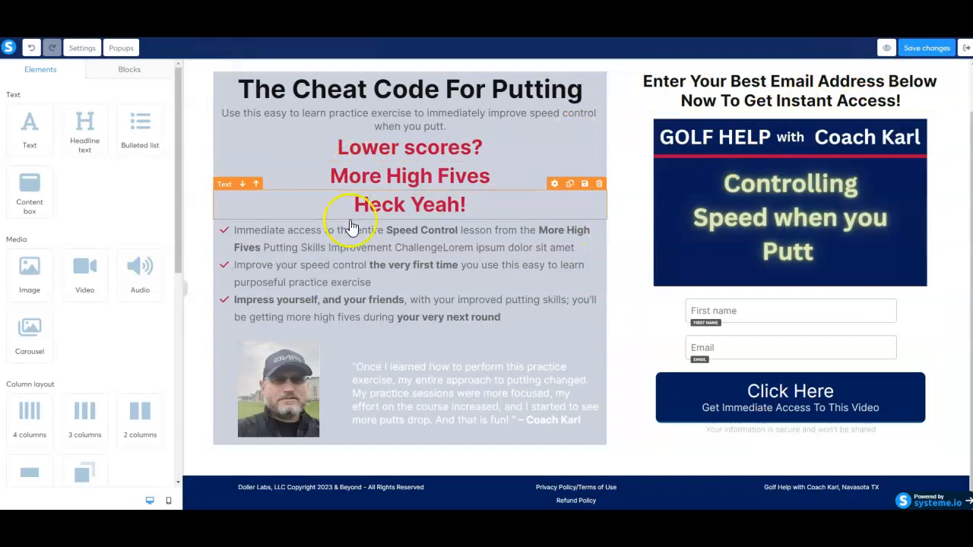
Examine the page's mobile layout from the header banner to the opt-in form, and return to the desktop layout.
{"action": "left_click", "coordinate": [169, 501]}
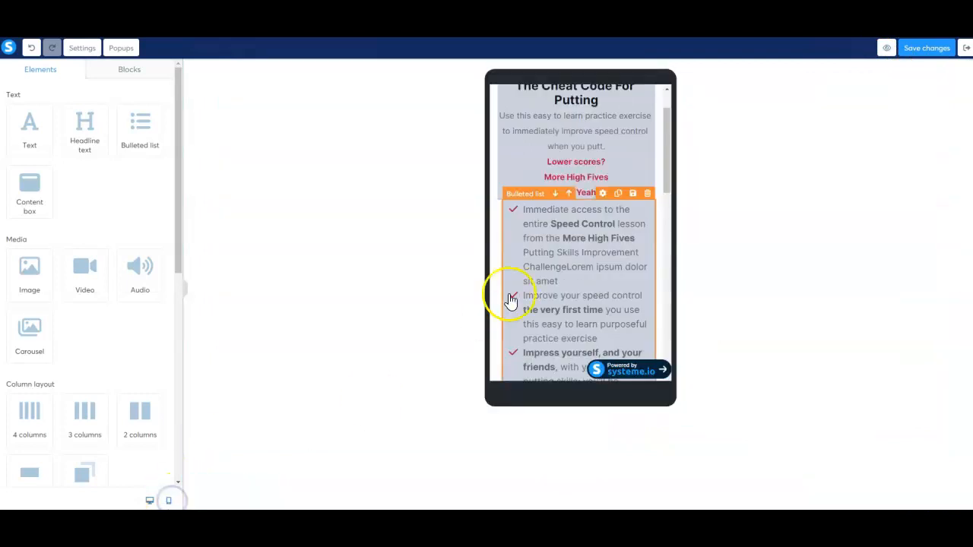
{"action": "scroll", "coordinate": [570, 263], "scroll_direction": "down", "scroll_amount": 1}
{"action": "scroll", "coordinate": [571, 262], "scroll_direction": "up", "scroll_amount": 1}
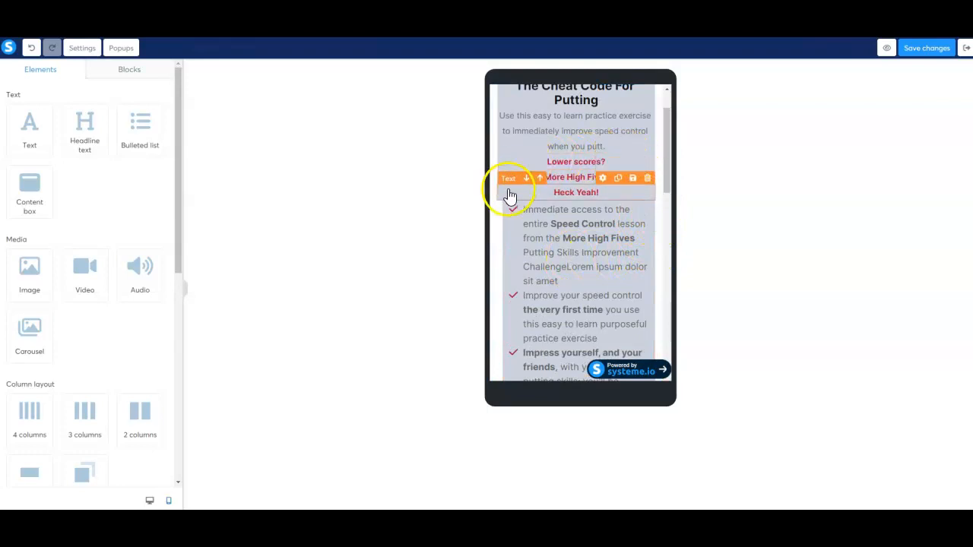
{"action": "scroll", "coordinate": [528, 241], "scroll_direction": "down", "scroll_amount": 6}
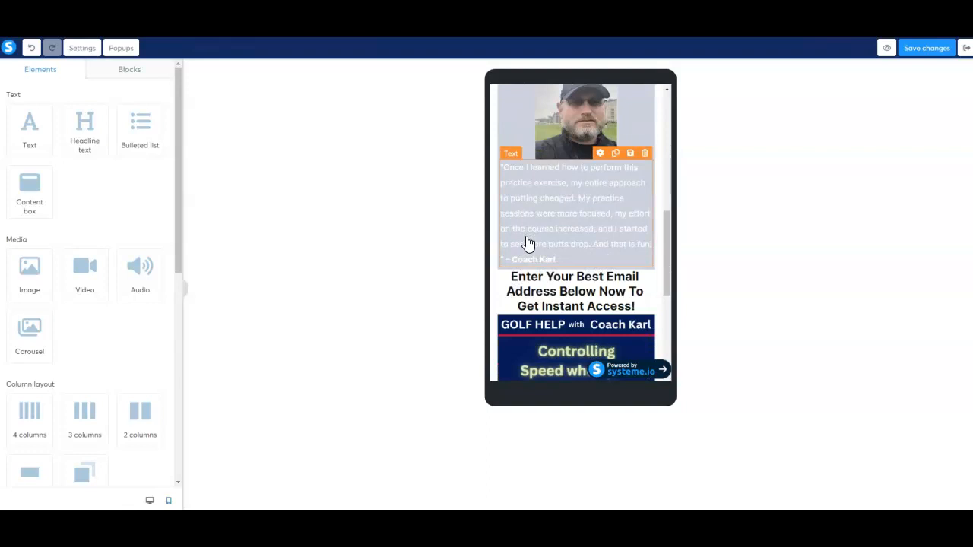
{"action": "scroll", "coordinate": [530, 246], "scroll_direction": "down", "scroll_amount": 5}
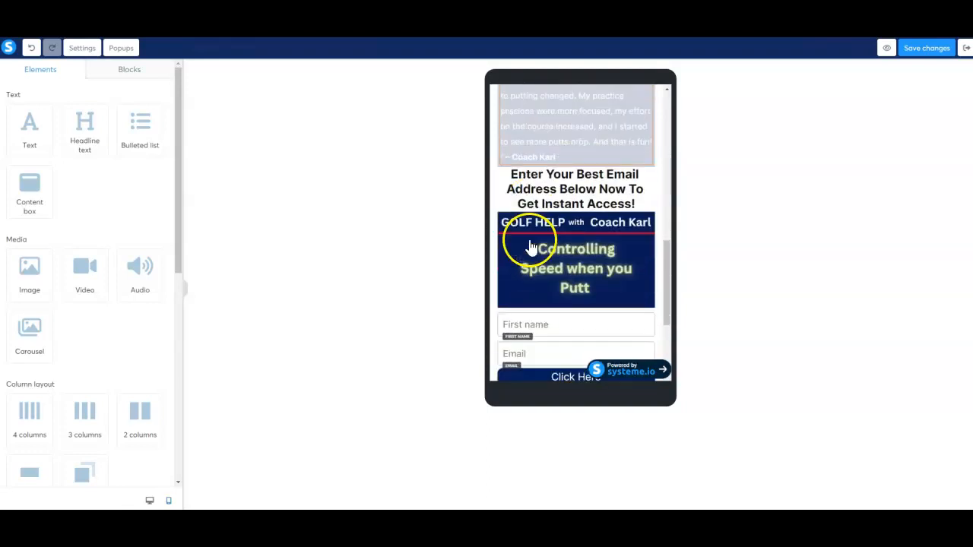
{"action": "scroll", "coordinate": [531, 248], "scroll_direction": "up", "scroll_amount": 10}
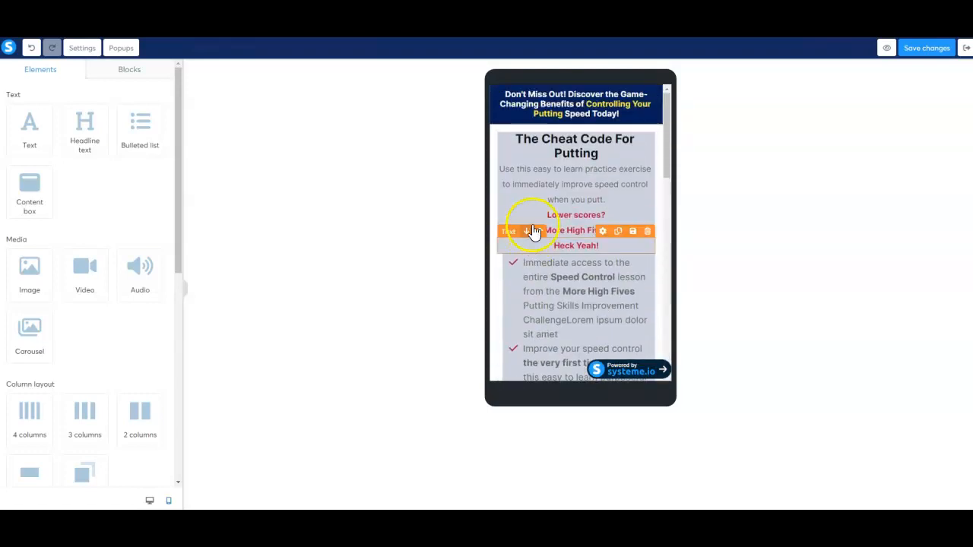
{"action": "scroll", "coordinate": [586, 268], "scroll_direction": "down", "scroll_amount": 1}
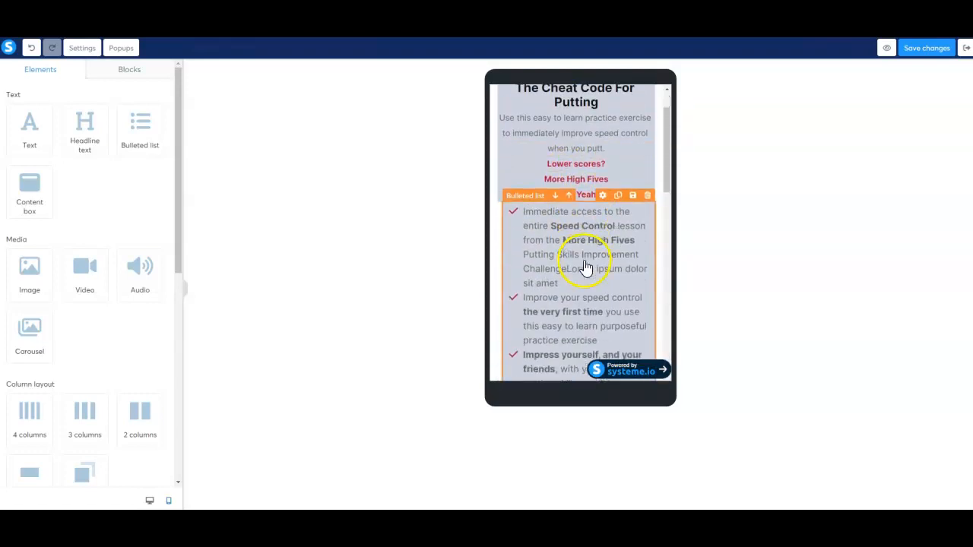
{"action": "scroll", "coordinate": [584, 263], "scroll_direction": "down", "scroll_amount": 5}
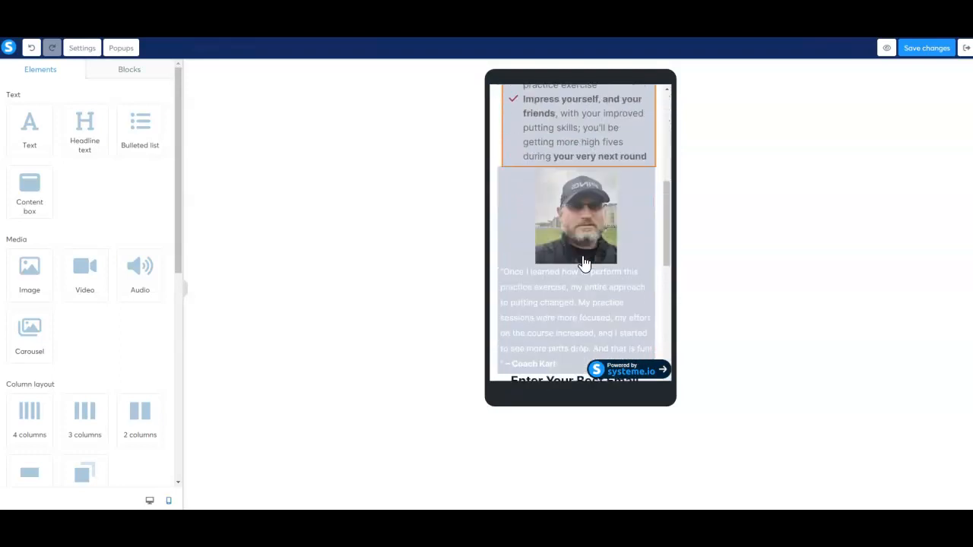
{"action": "scroll", "coordinate": [584, 263], "scroll_direction": "down", "scroll_amount": 2}
{"action": "scroll", "coordinate": [582, 267], "scroll_direction": "up", "scroll_amount": 8}
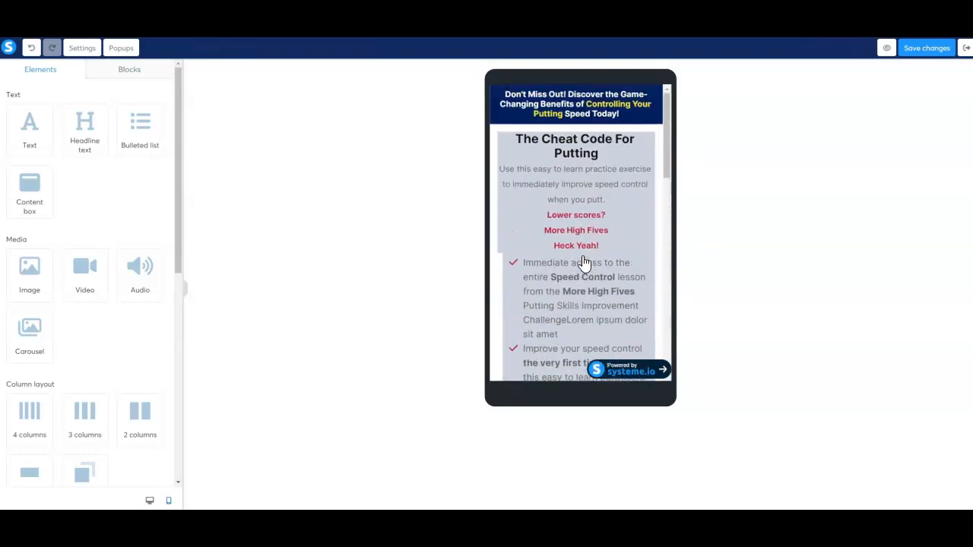
{"action": "left_click", "coordinate": [149, 500]}
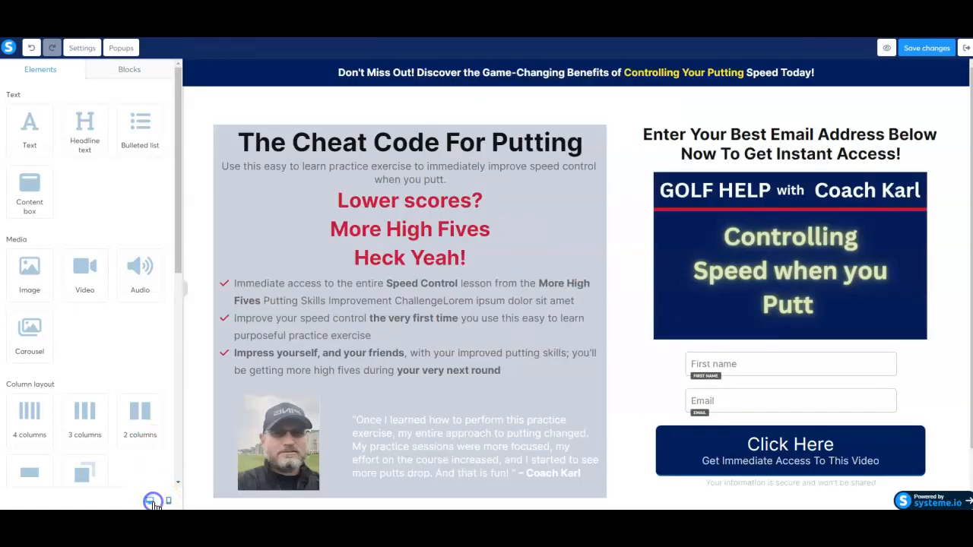
{"action": "scroll", "coordinate": [625, 264], "scroll_direction": "down", "scroll_amount": 1}
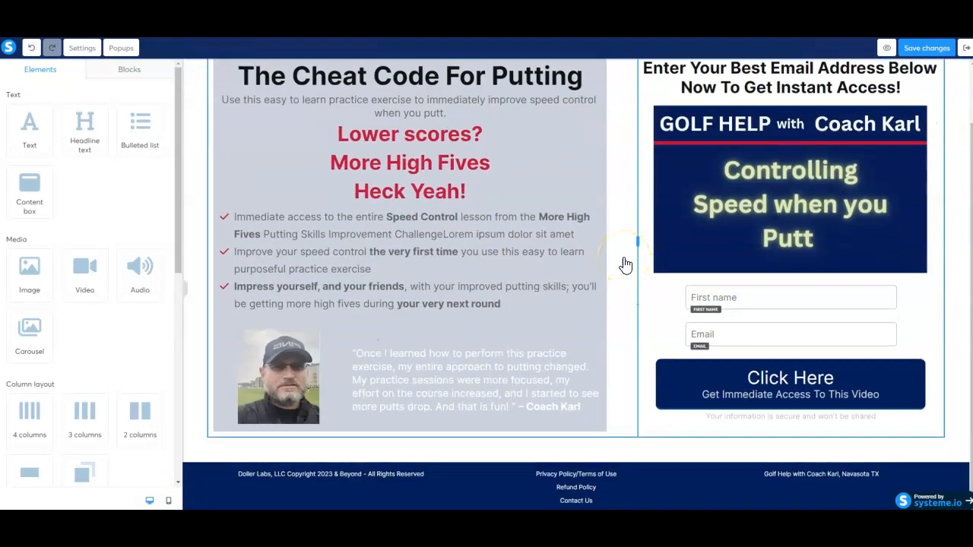
{"action": "scroll", "coordinate": [625, 264], "scroll_direction": "up", "scroll_amount": 1}
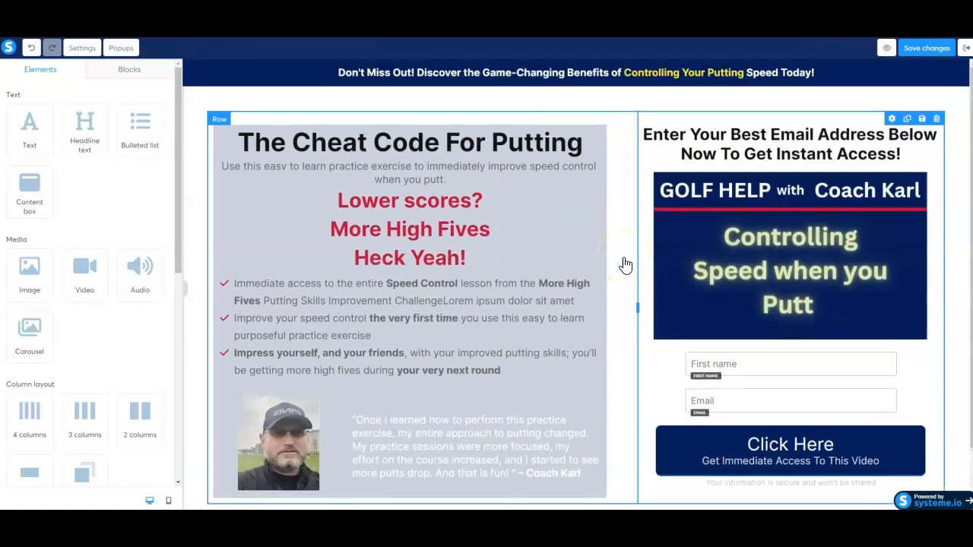